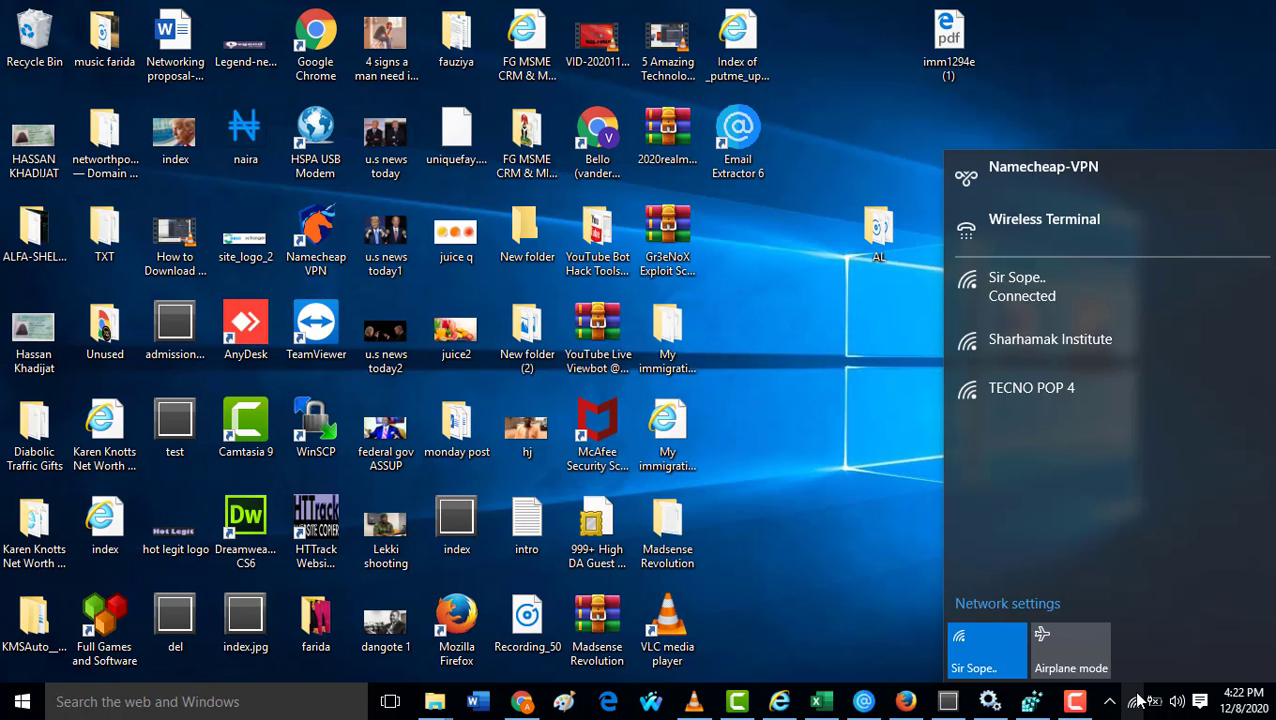
- Look over the available network connections and dismiss the network list
left_click(924, 452)
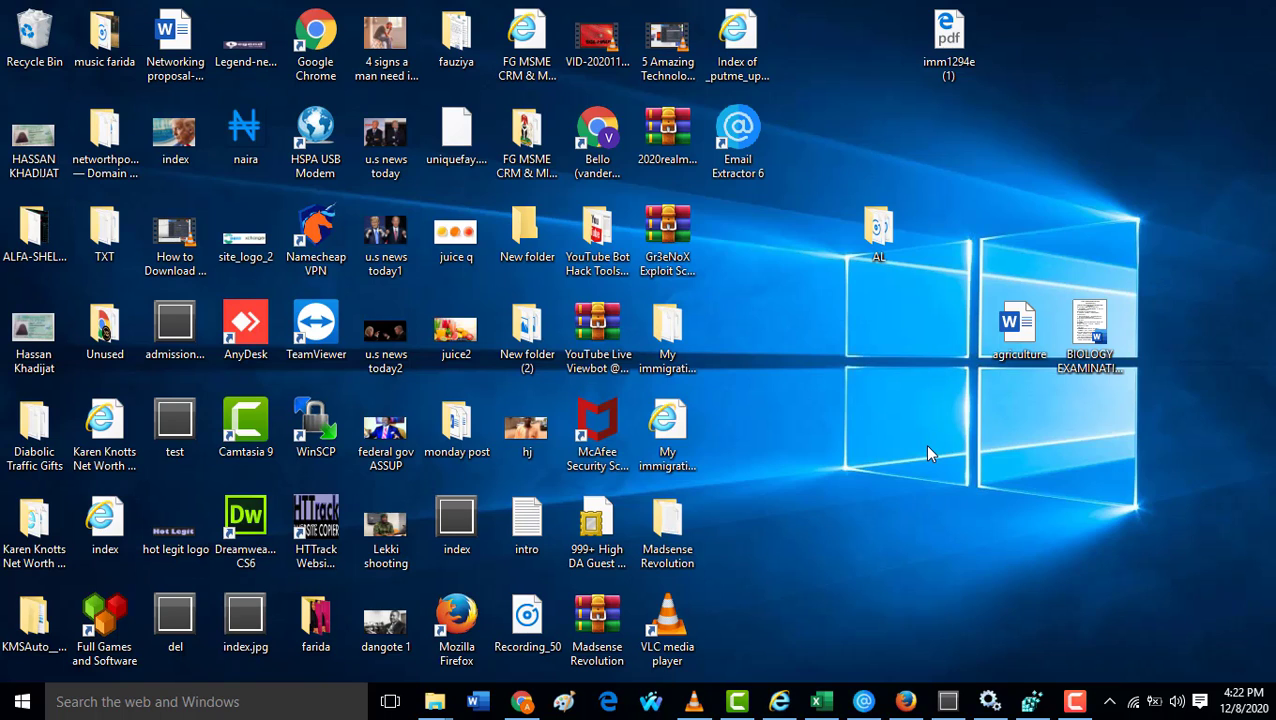
left_click(1131, 702)
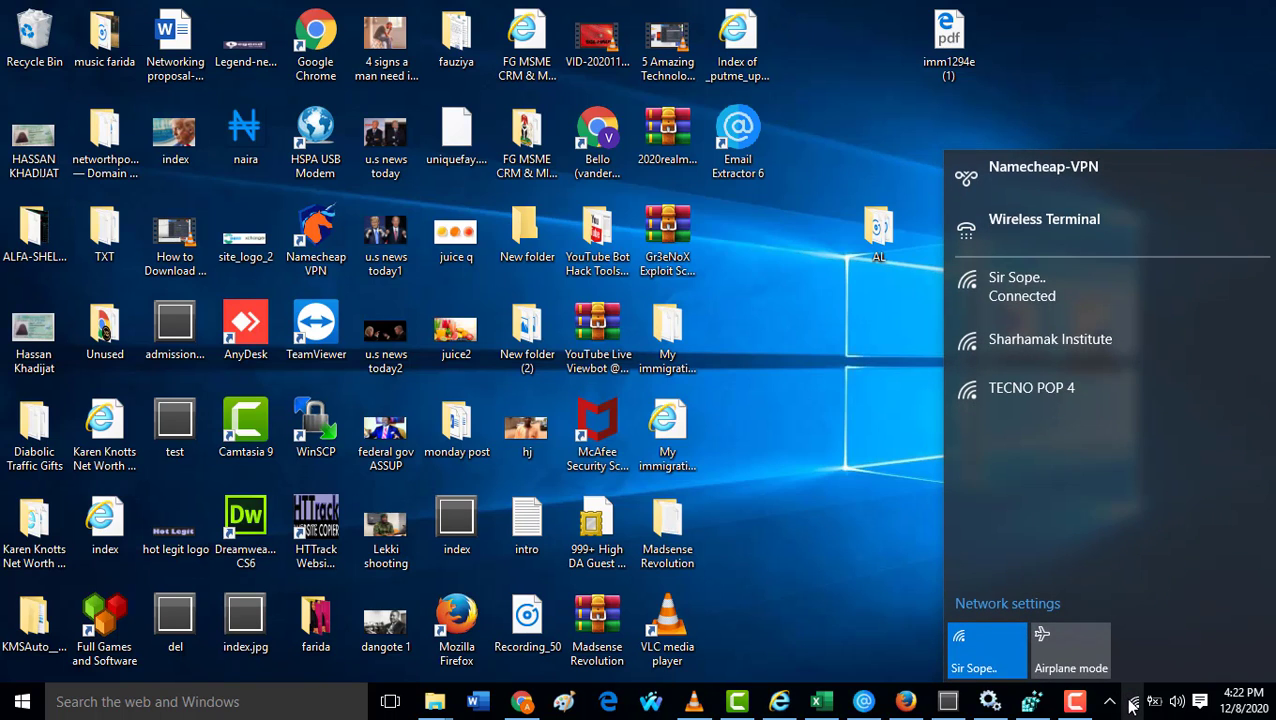
left_click(811, 507)
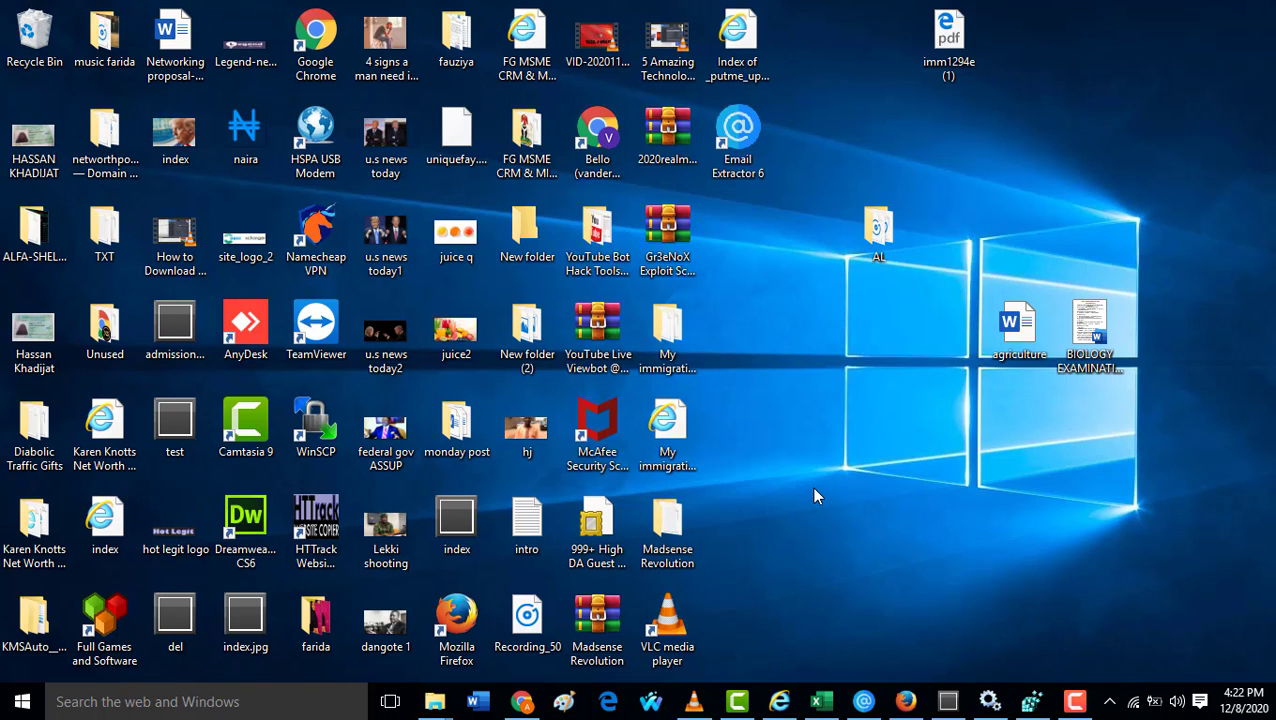
key("super+r")
key("Return")
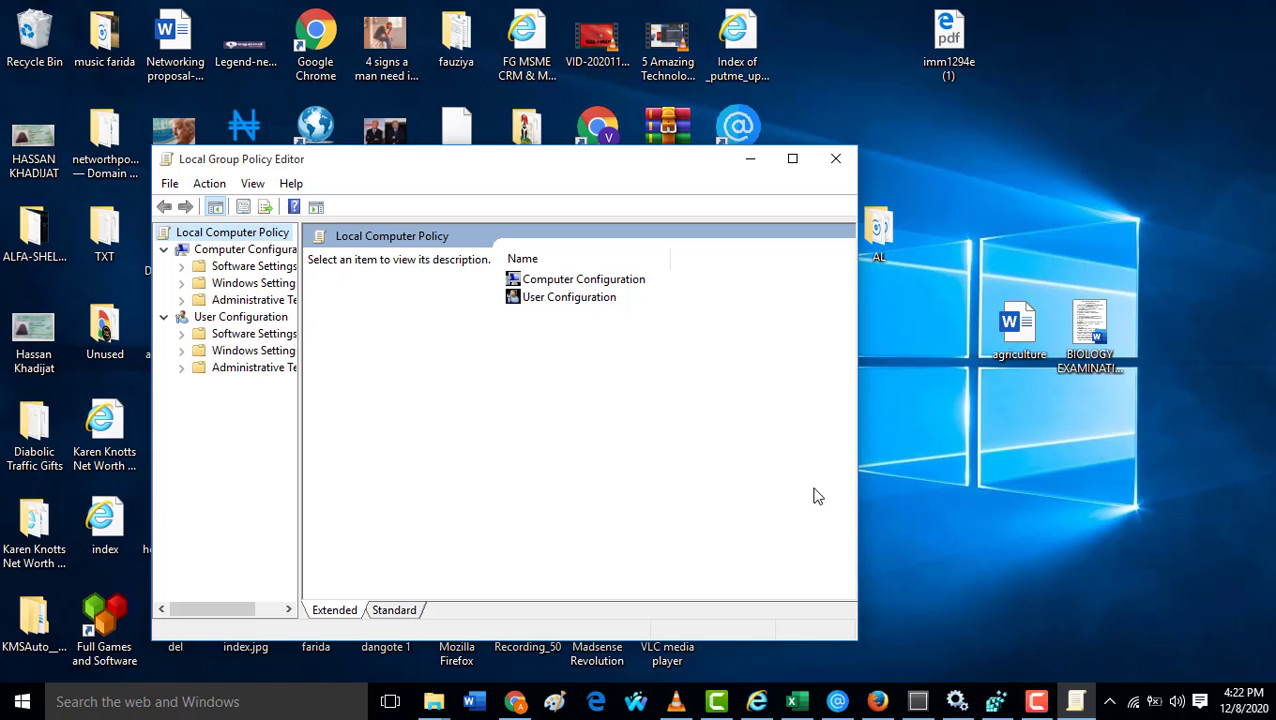
left_click(836, 158)
- Create a new text document on the desktop with its default name and open it in Notepad
right_click(839, 150)
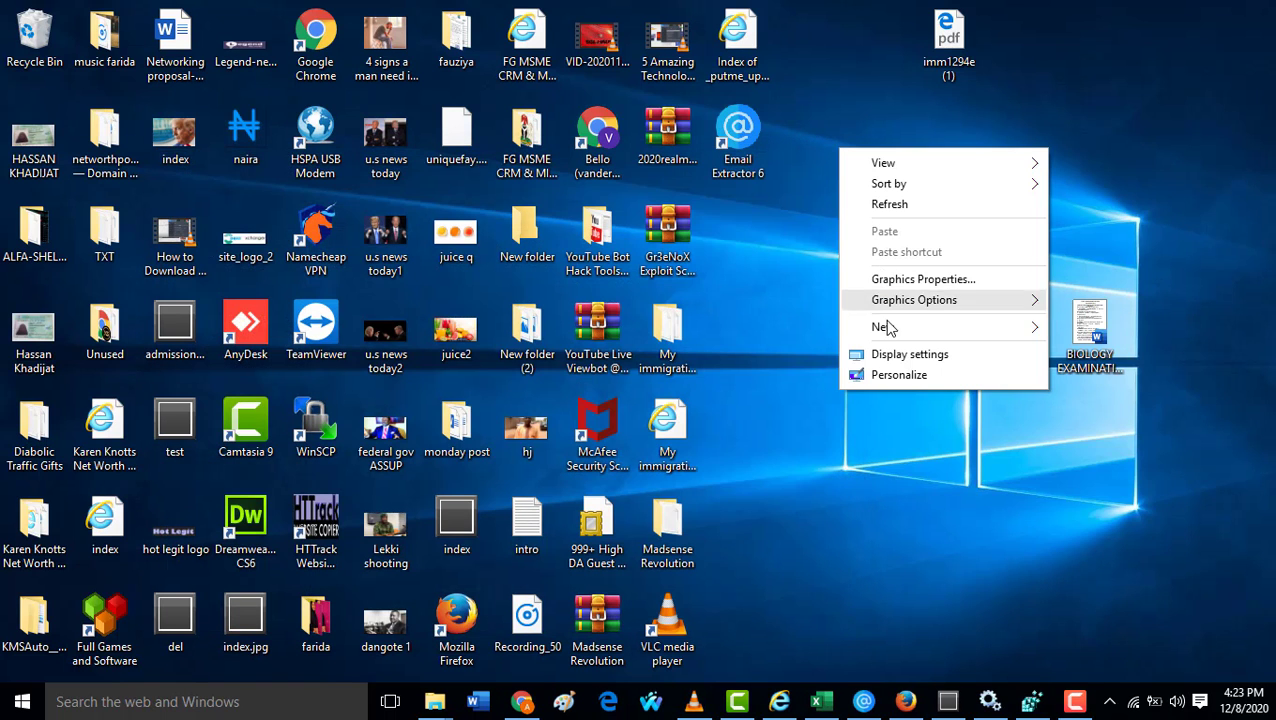
mouse_move(895, 327)
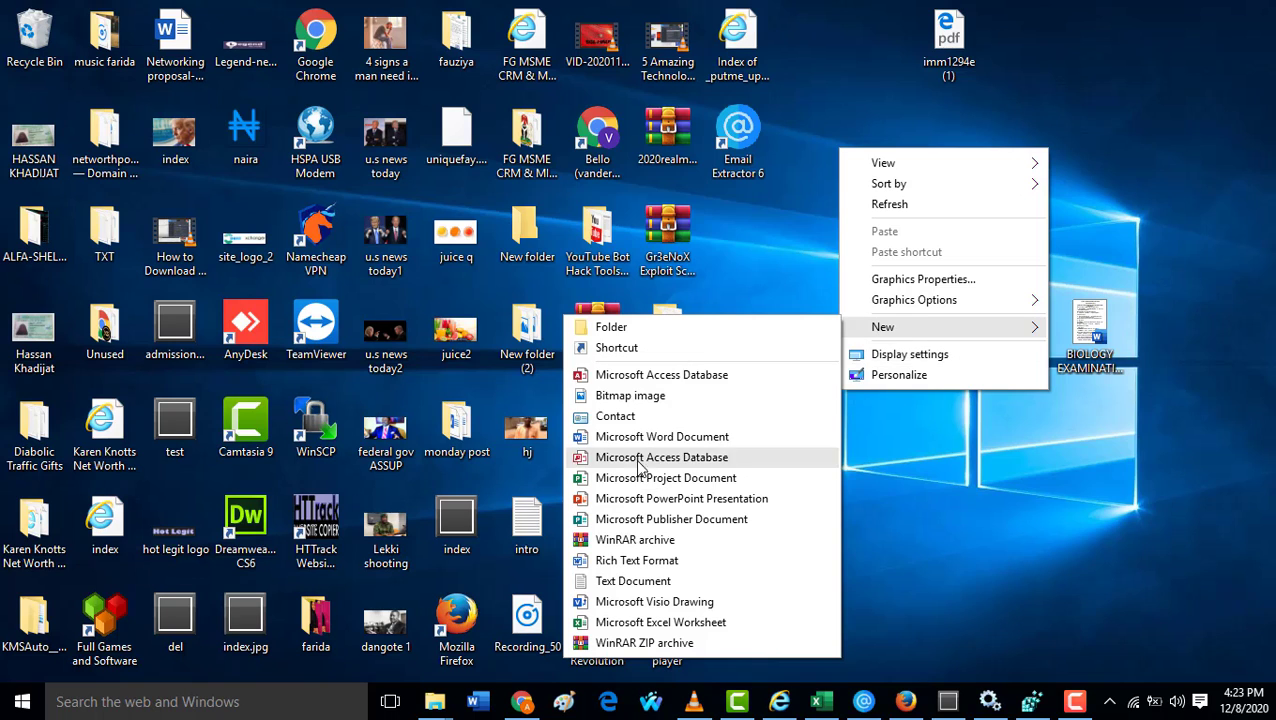
left_click(650, 581)
left_click(893, 135)
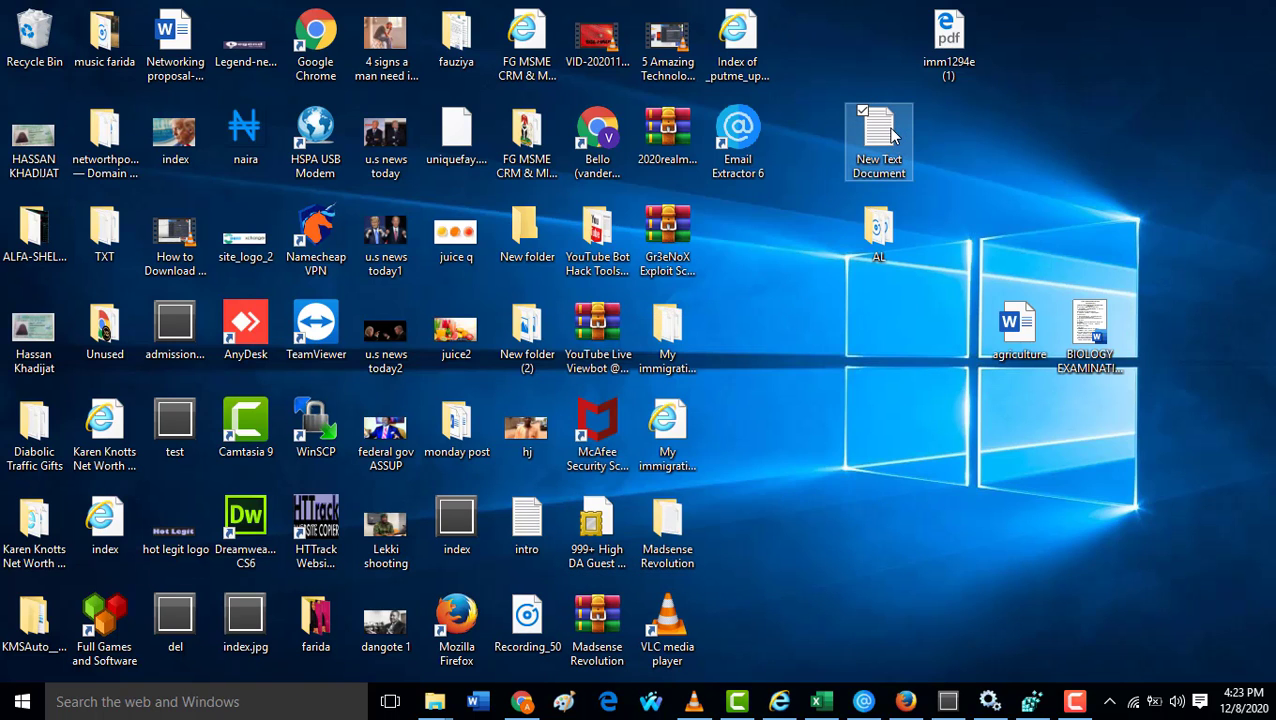
double_click(893, 137)
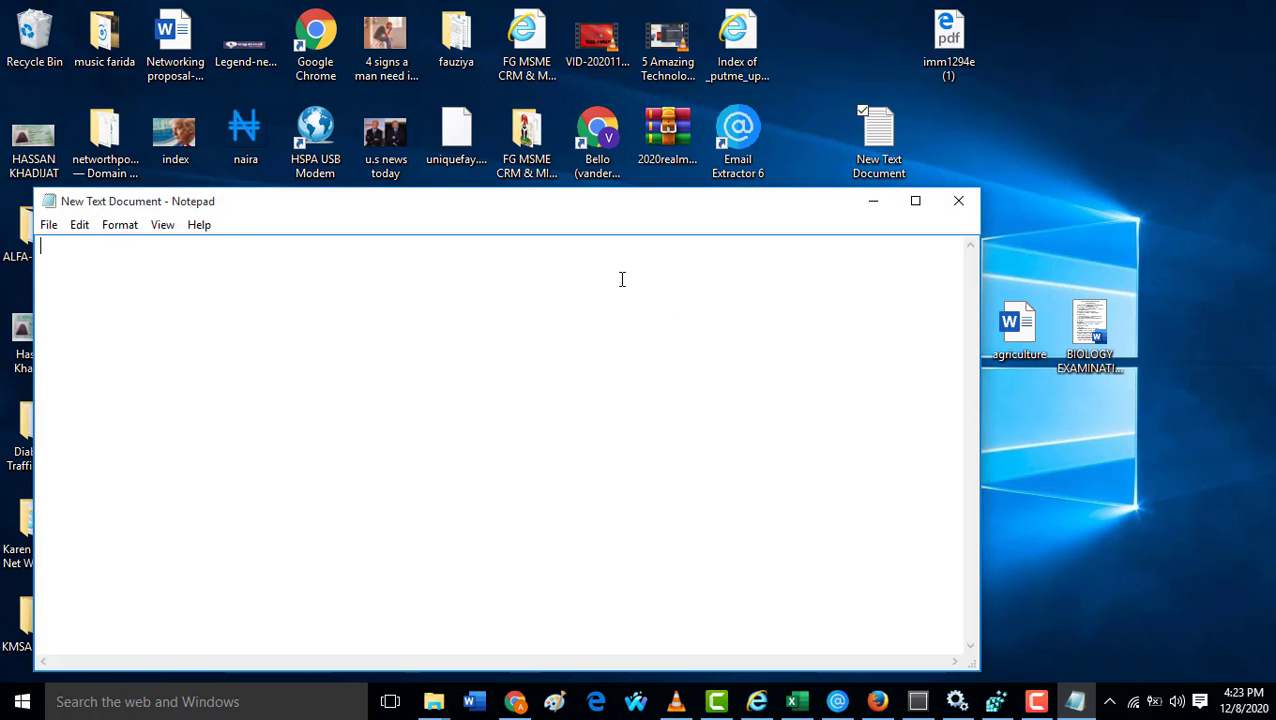
- Write two note lines in the text document: "press key + R" and "type gpedit"
type("press key + R")
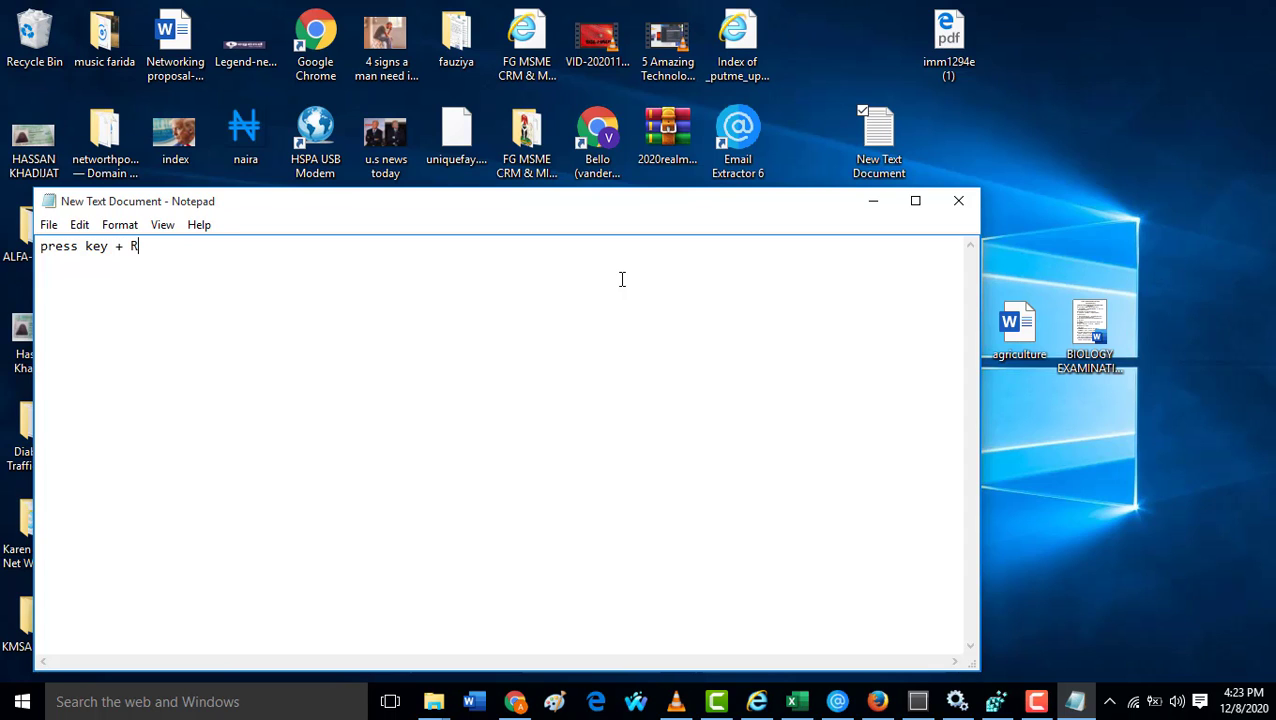
key("super")
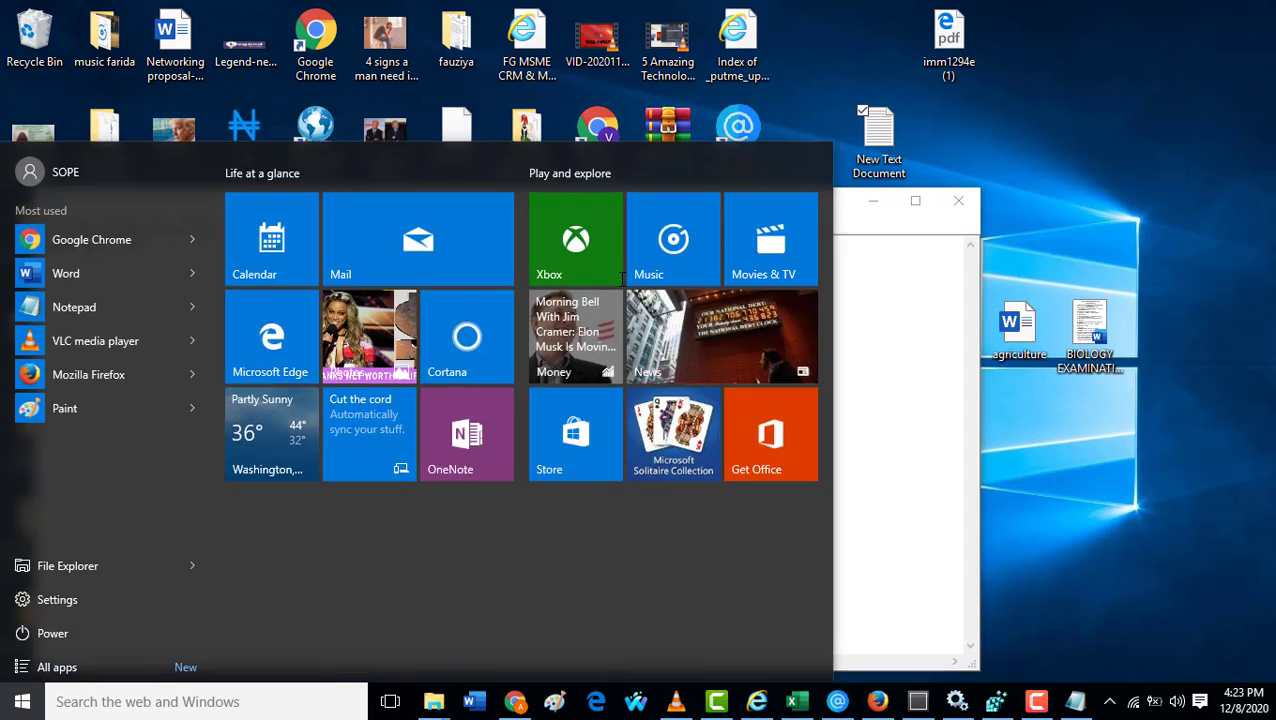
key("super")
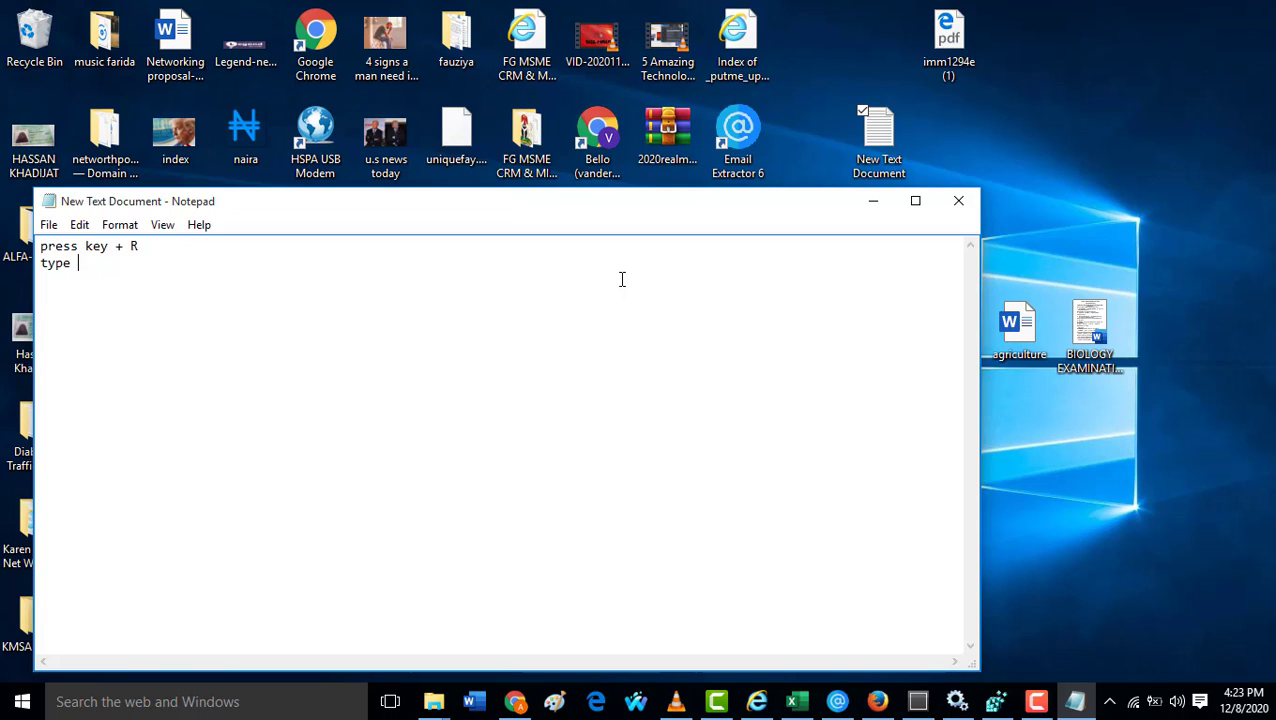
type("dit")
- Run gpedit.msc to open the Local Group Policy Editor and widen its policy tree
key("super+r")
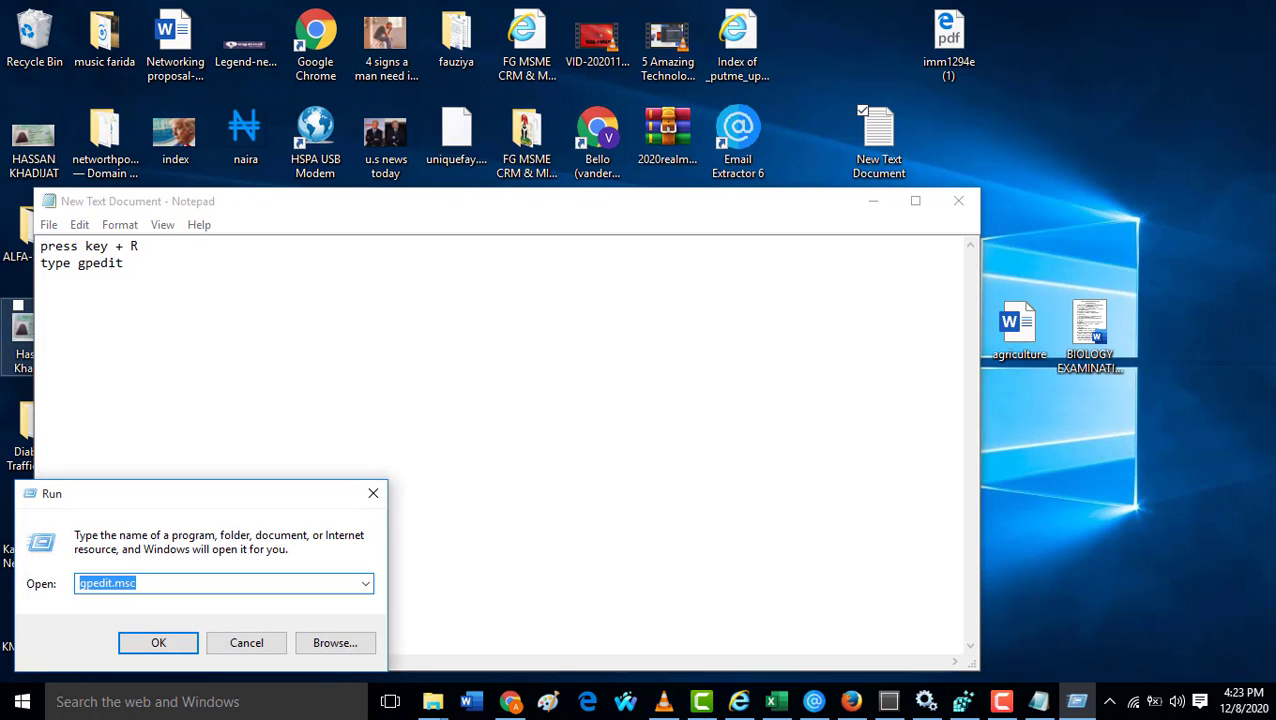
left_click(137, 645)
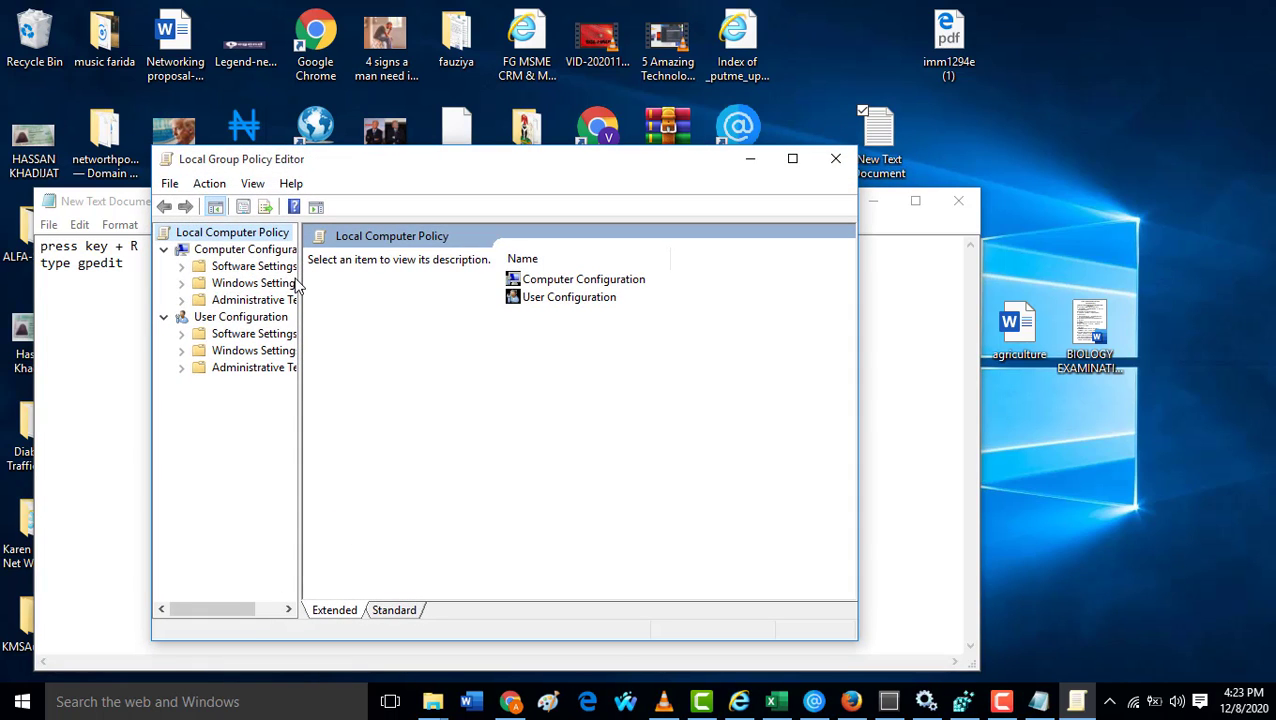
left_click_drag(303, 280, 376, 282)
- Show the Windows Update policies in Administrative Templates > Windows Components under Computer Configuration
left_click(181, 301)
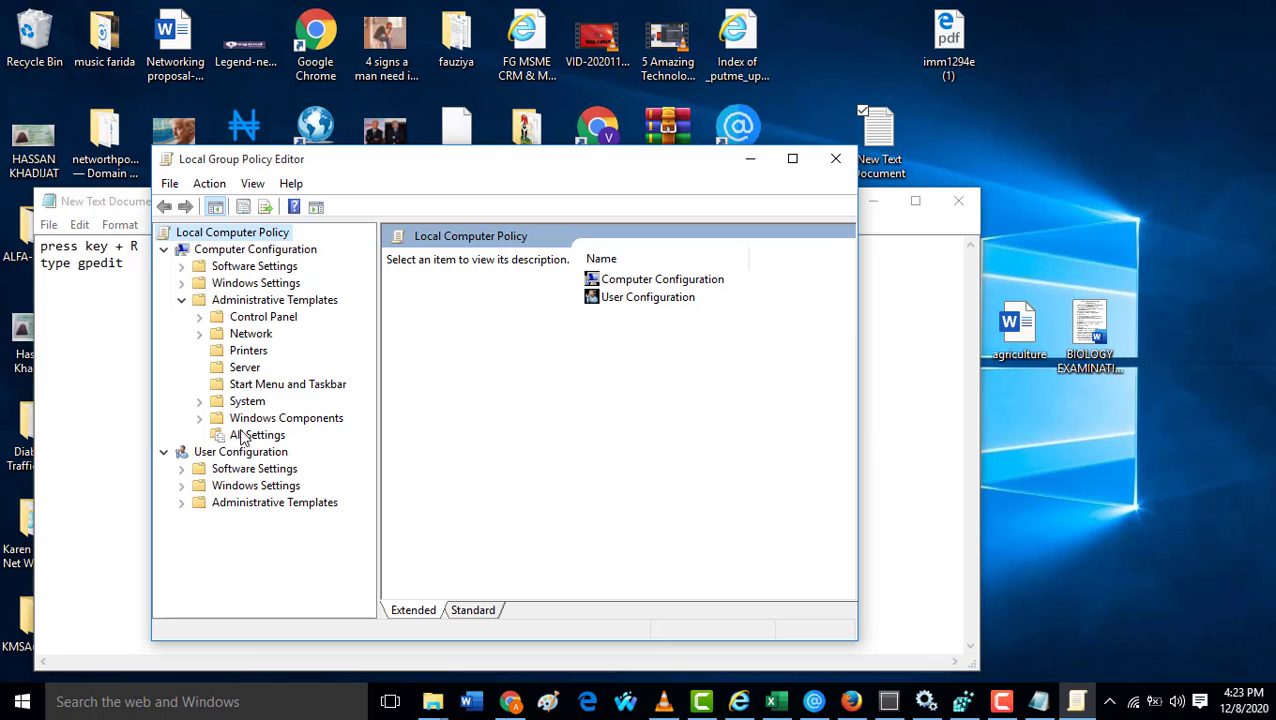
left_click(200, 419)
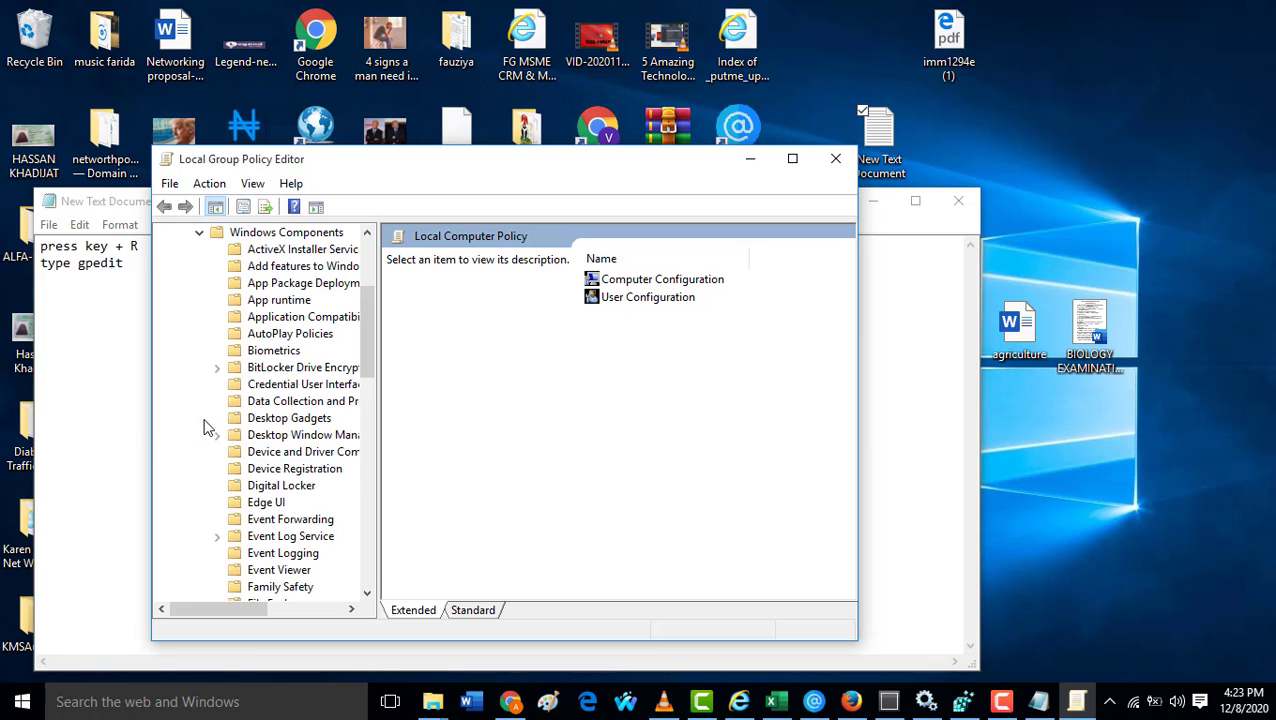
scroll(210, 425, "down", 5)
scroll(262, 441, "down", 3)
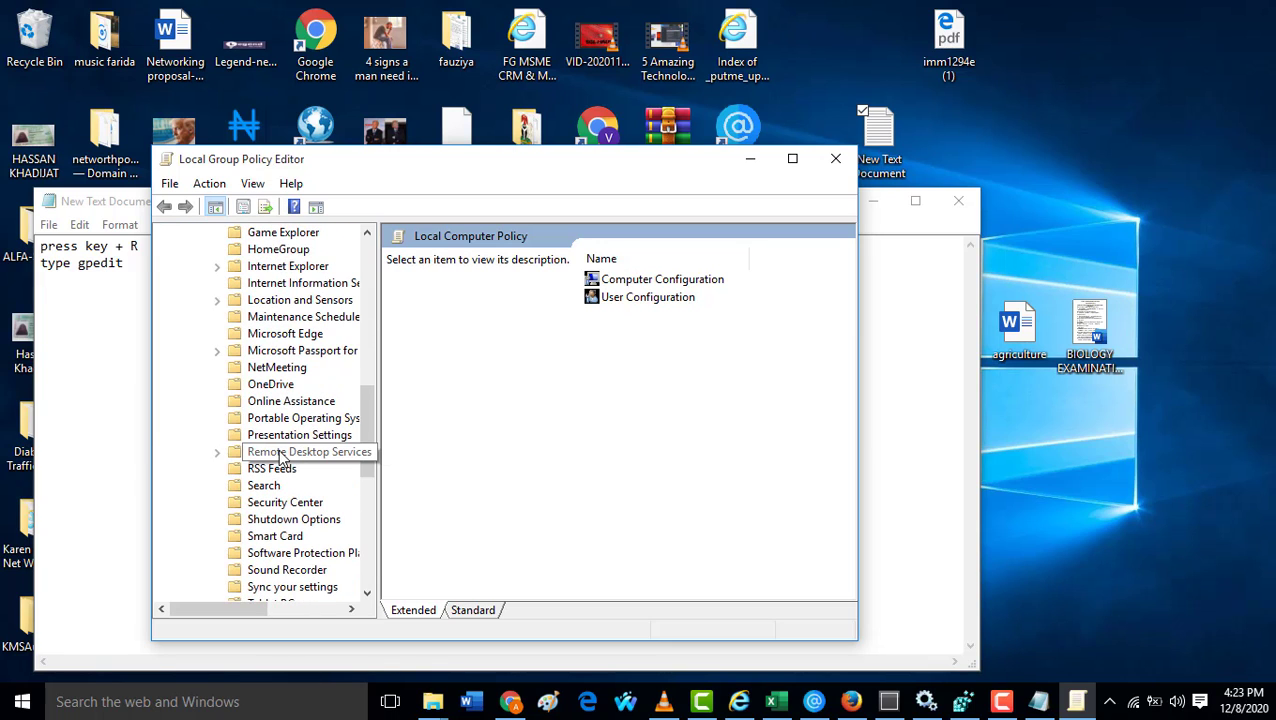
scroll(272, 455, "down", 4)
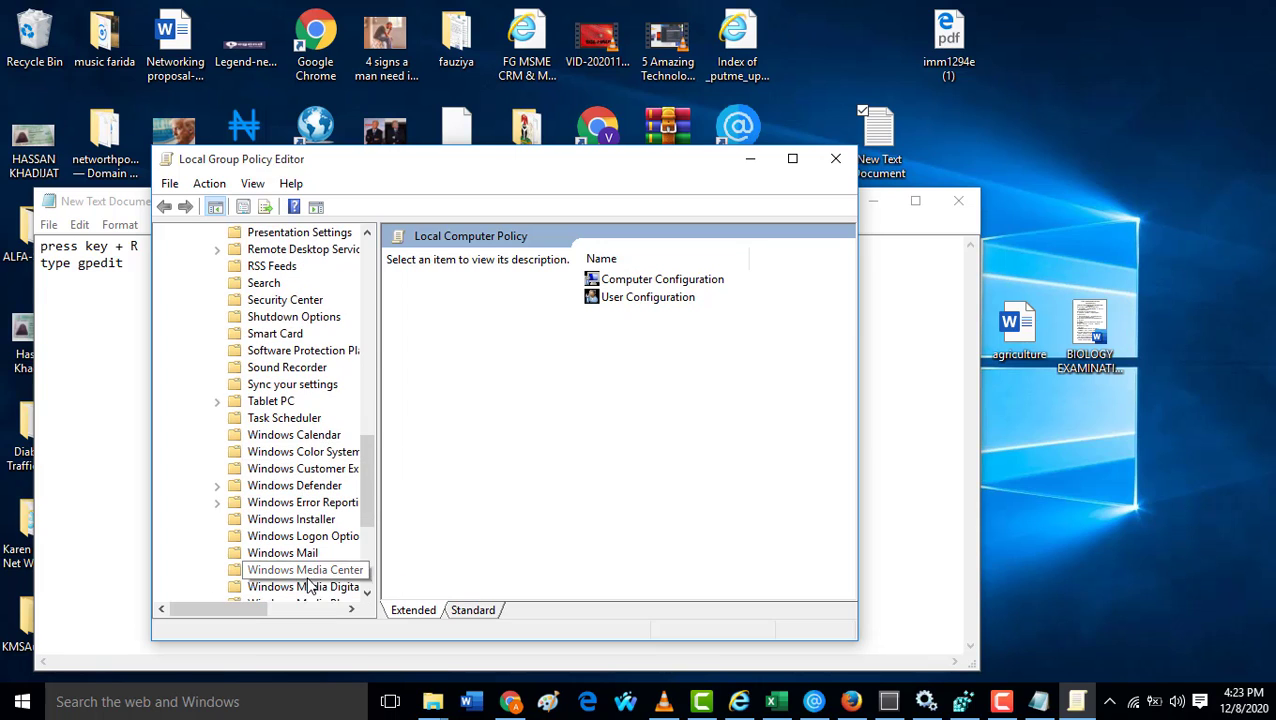
scroll(327, 562, "down", 5)
left_click(270, 486)
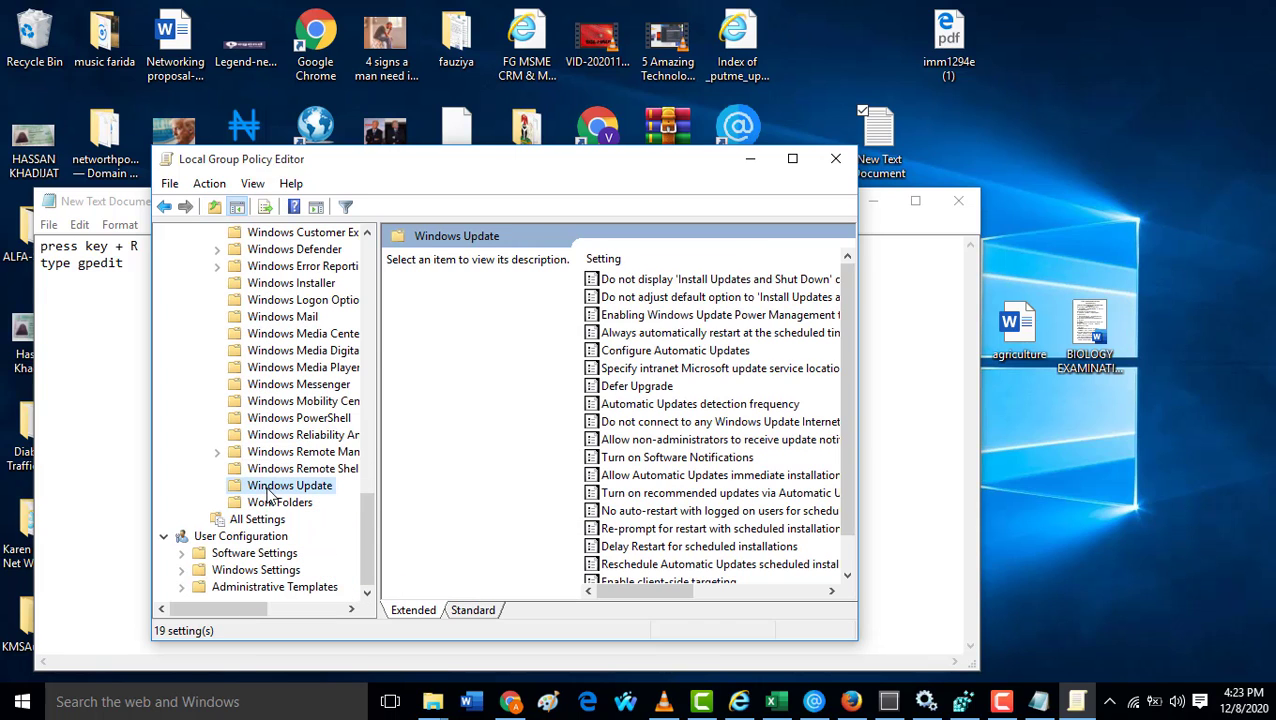
- Set the Configure Automatic Updates policy to Disabled, apply it, and close the Local Group Policy Editor
scroll(625, 405, "down", 1)
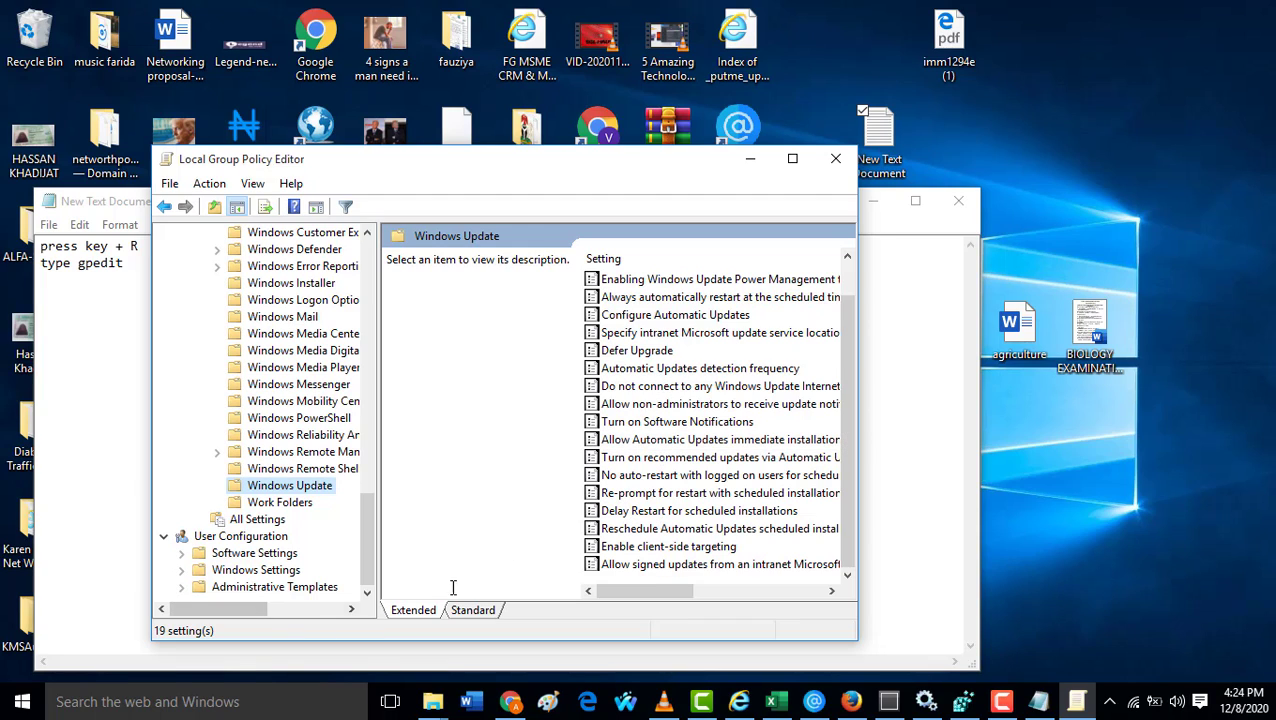
left_click(670, 352)
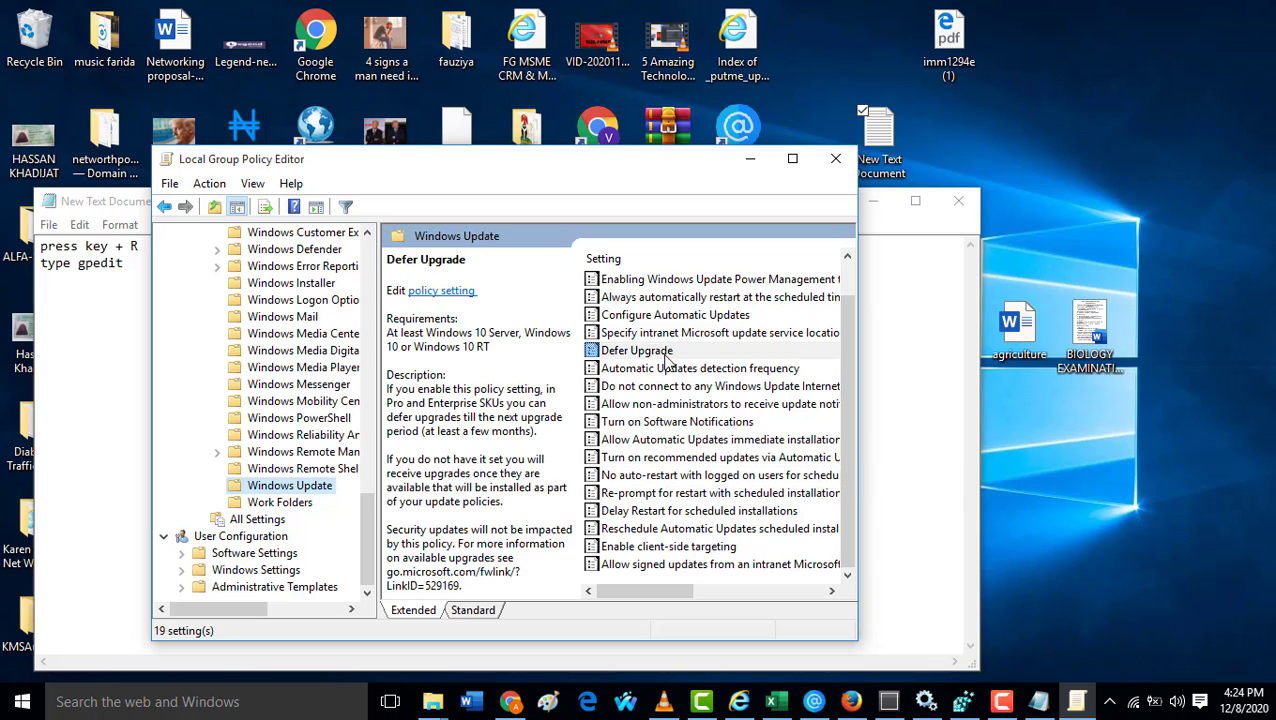
left_click(684, 316)
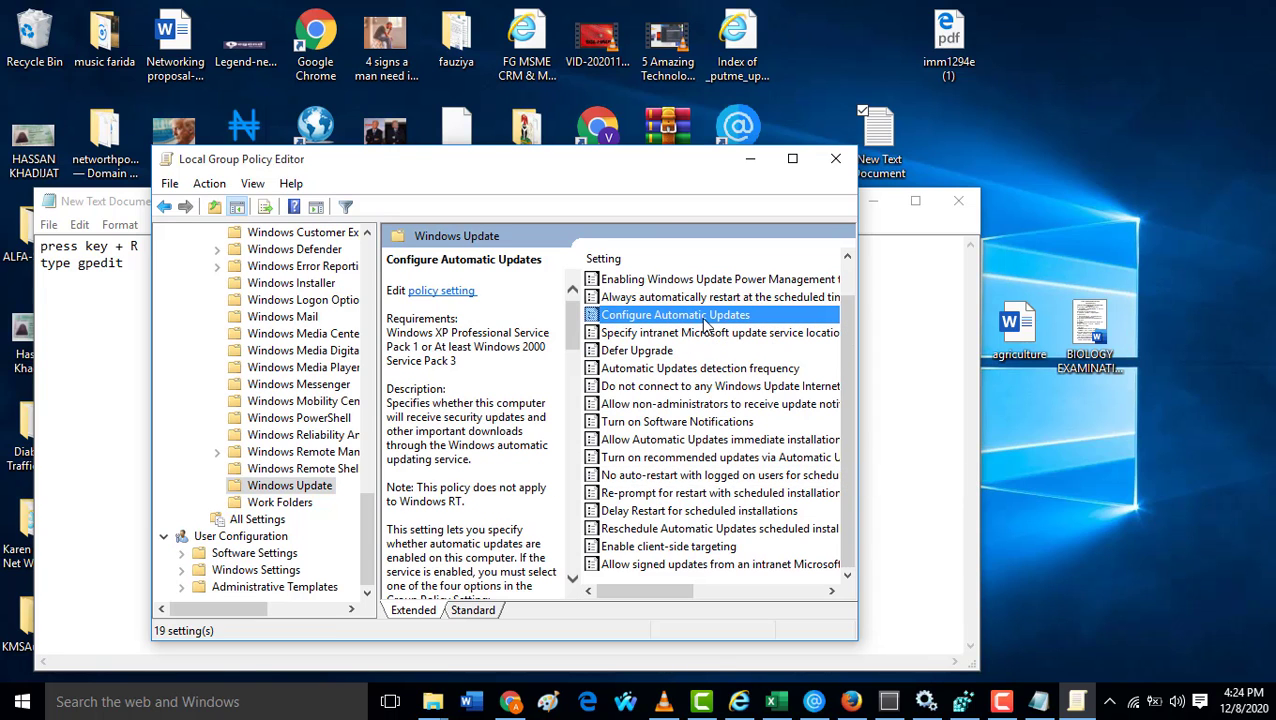
double_click(705, 322)
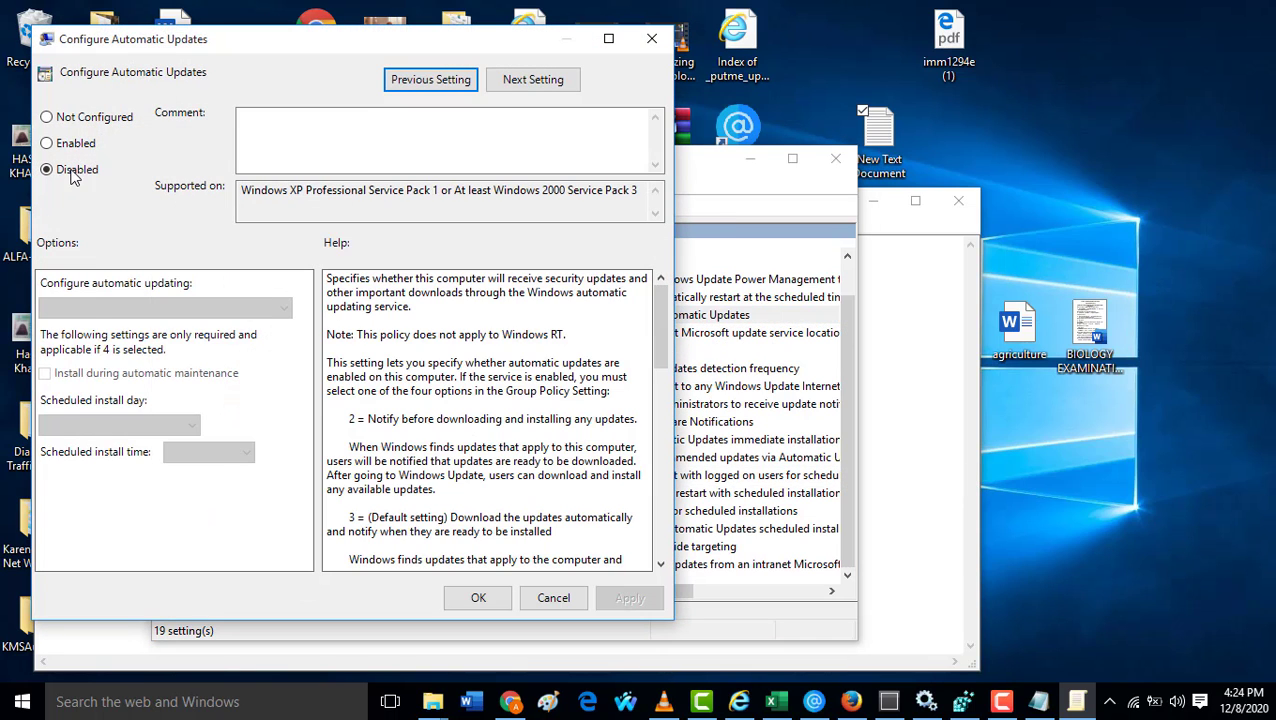
left_click(72, 148)
left_click(82, 118)
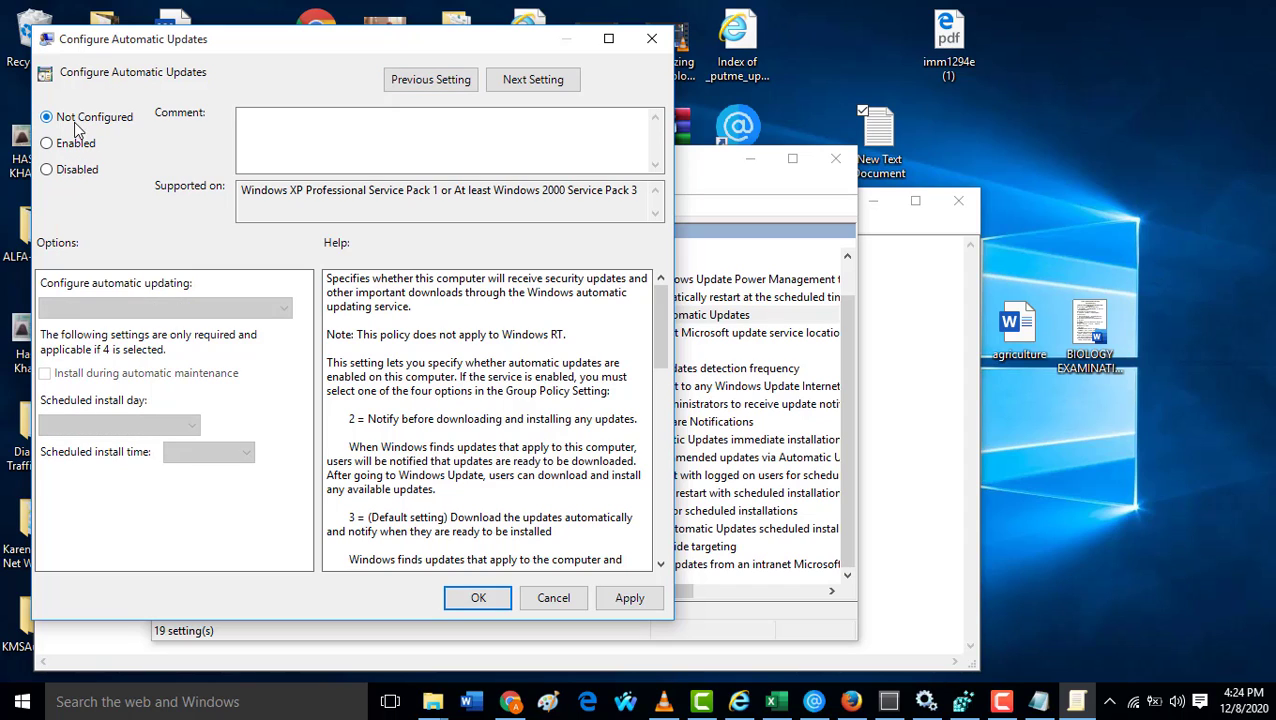
left_click(67, 182)
left_click(645, 605)
left_click(480, 597)
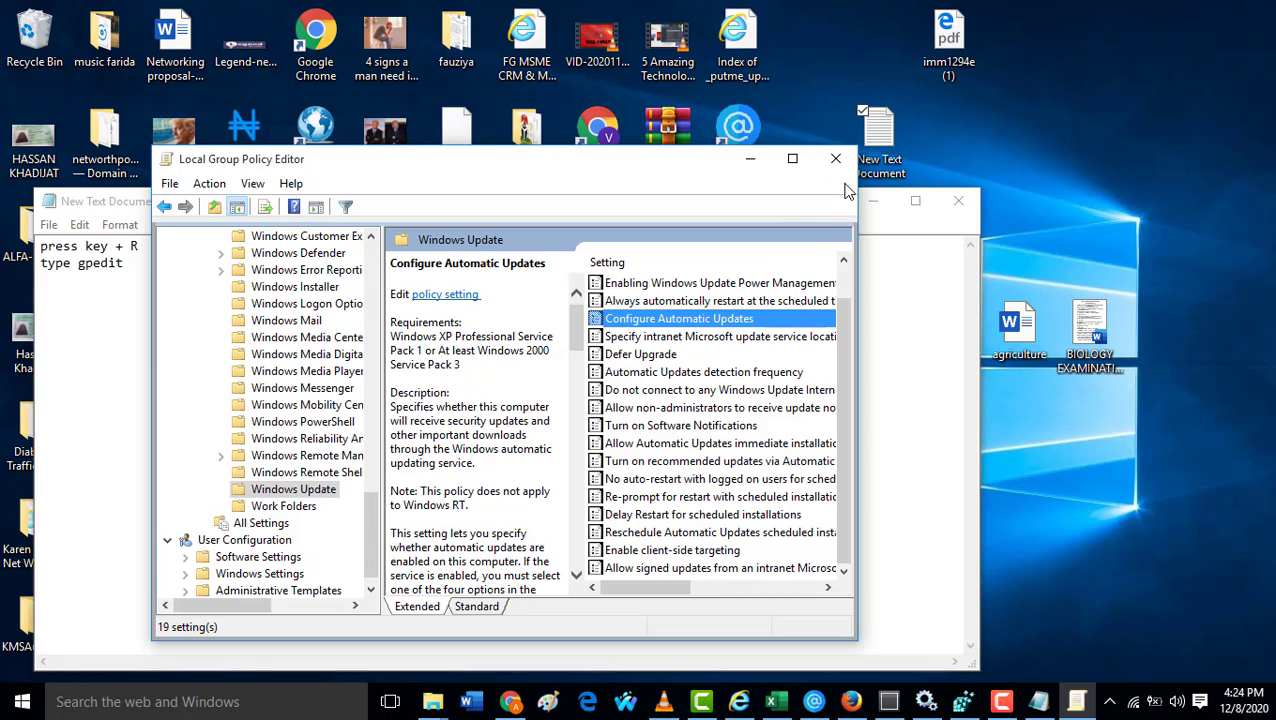
left_click(835, 159)
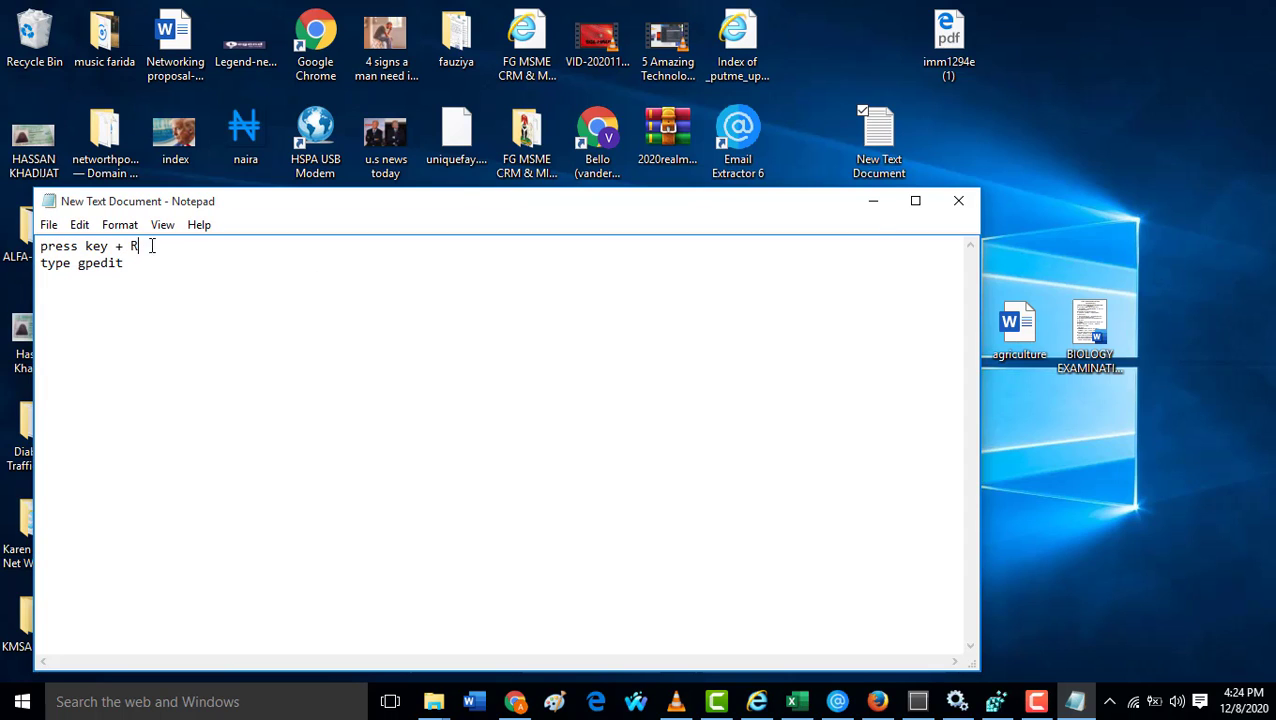
- Run services.msc to open the Services console and enlarge its window until the Log On As column fits
left_click_drag(141, 246, 41, 246)
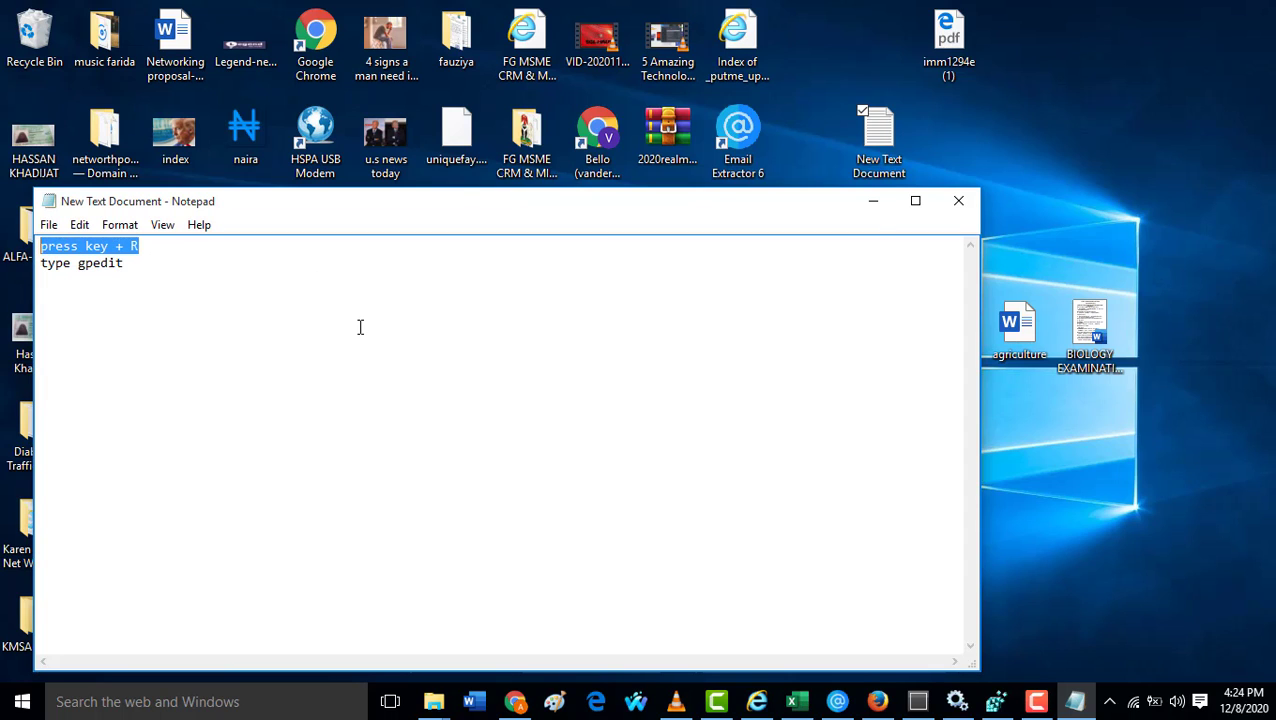
key("super+r")
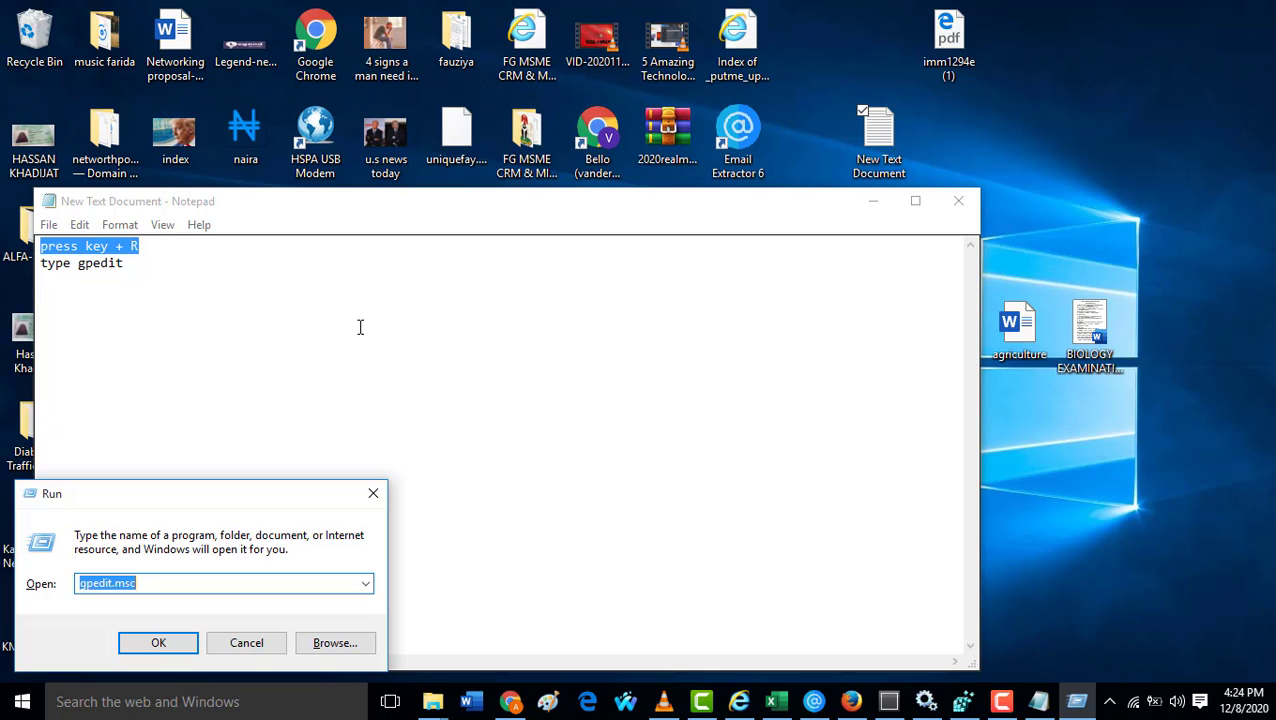
type("ser")
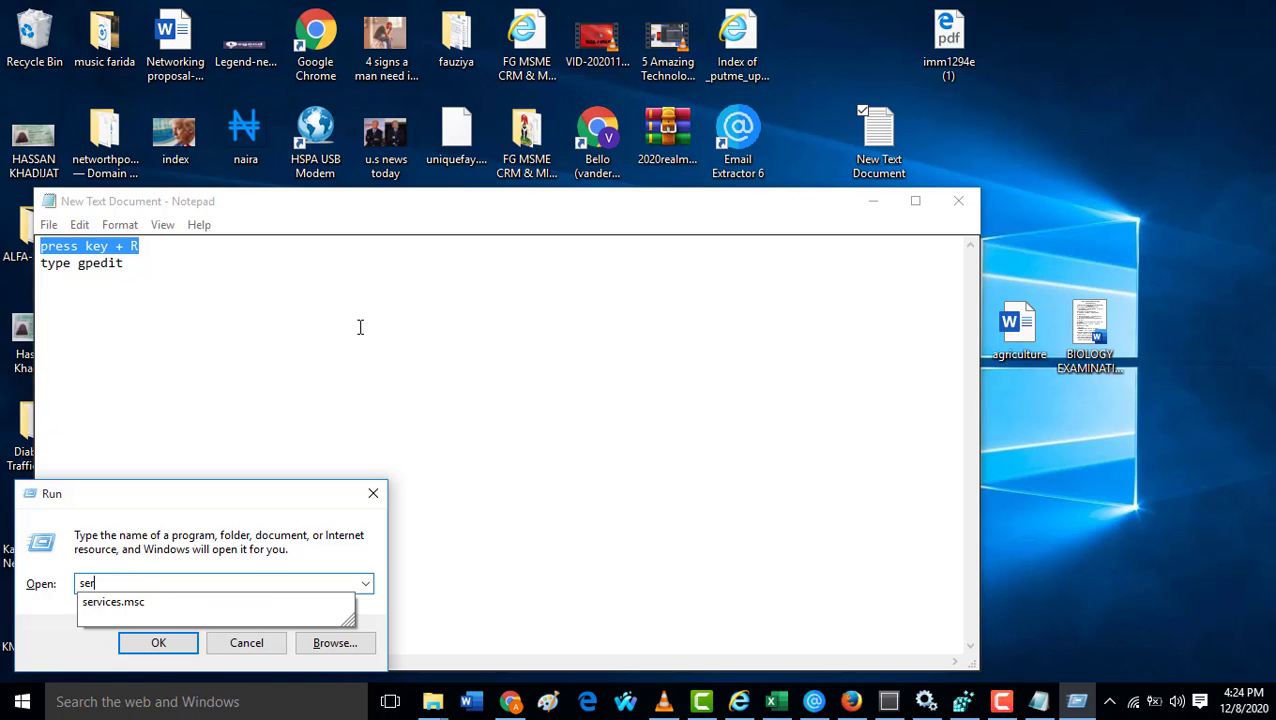
key("Down")
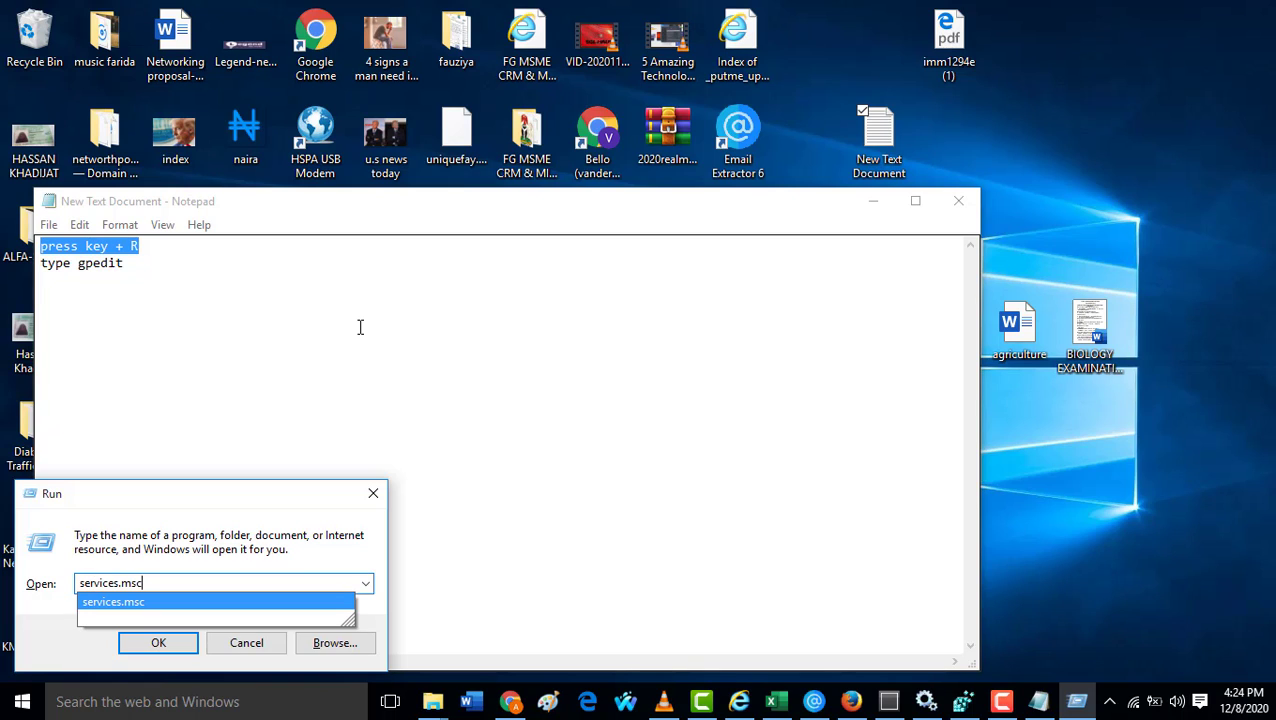
left_click(166, 643)
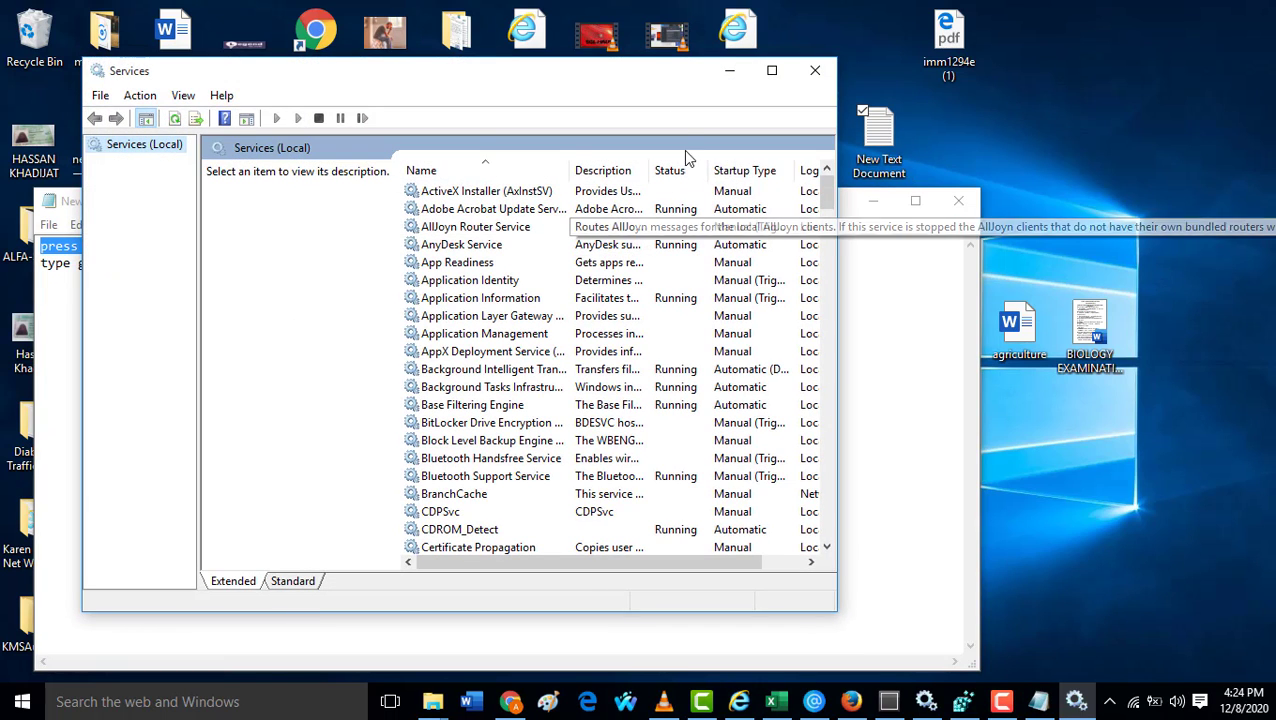
left_click_drag(482, 72, 546, 32)
left_click_drag(900, 571, 1197, 665)
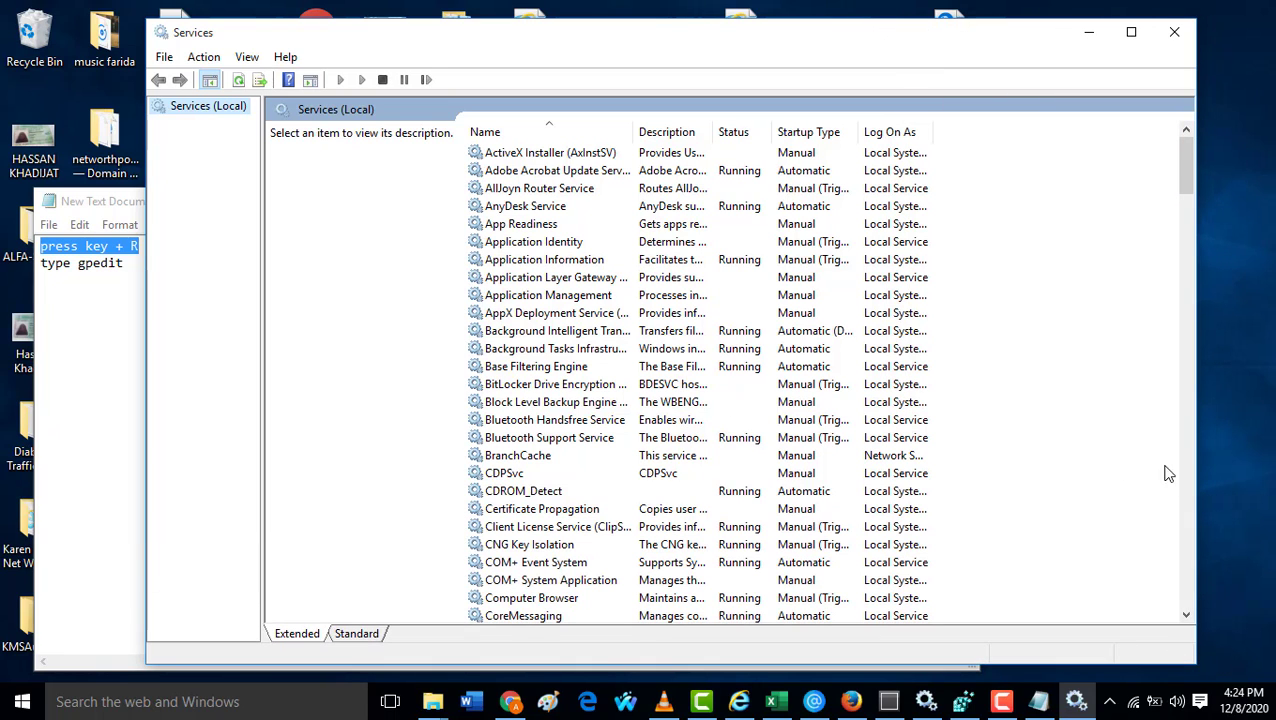
- Find the Windows Update service in the services list and open its properties
scroll(575, 297, "down", 20)
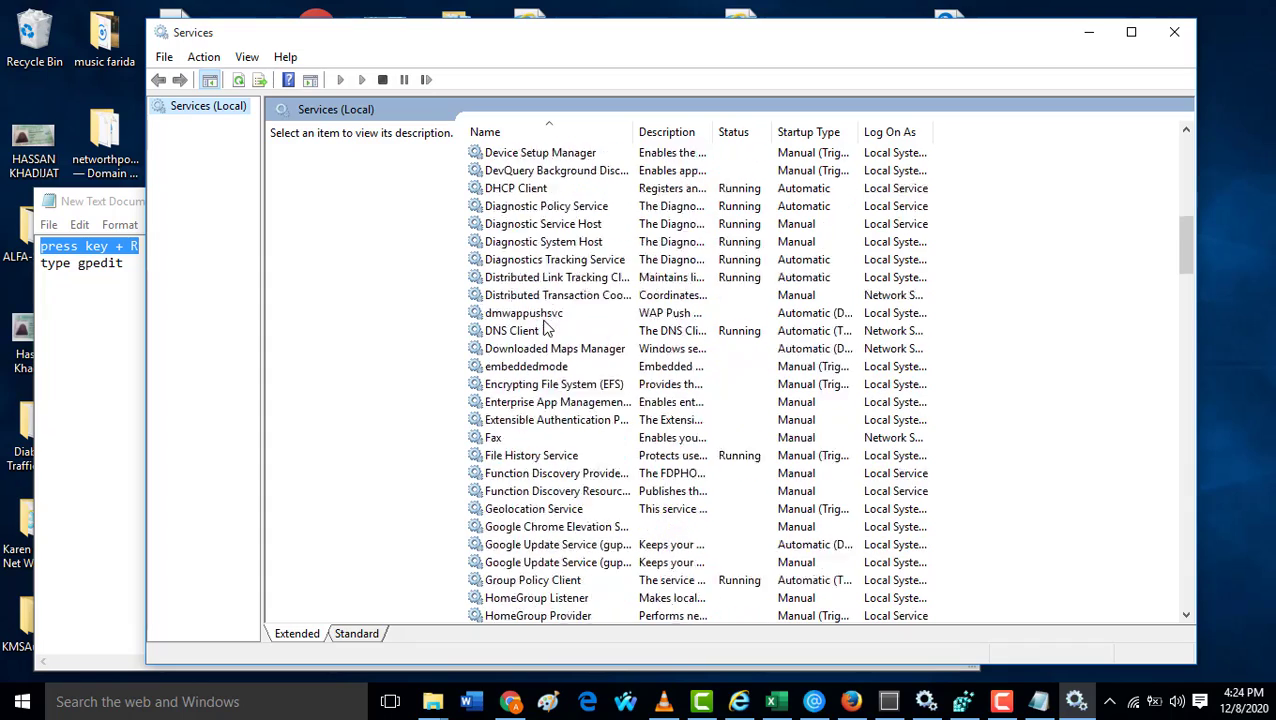
scroll(550, 334, "down", 2)
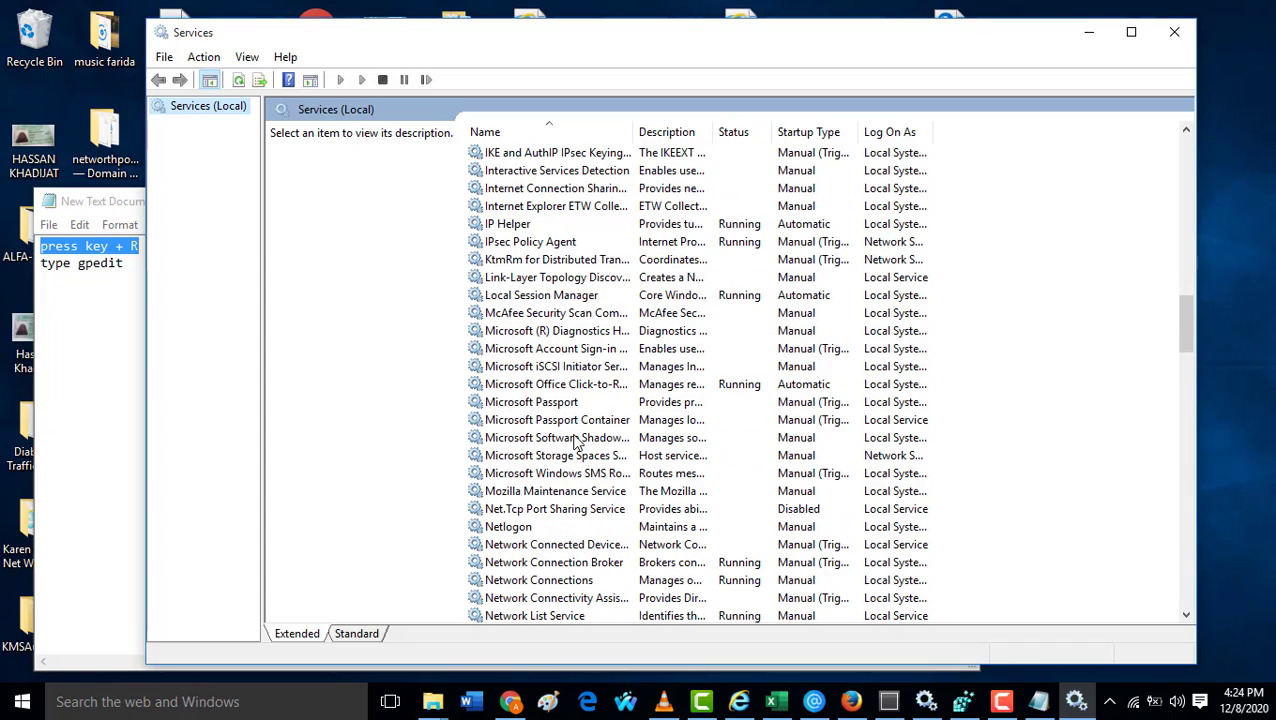
scroll(577, 446, "down", 3)
scroll(510, 476, "down", 5)
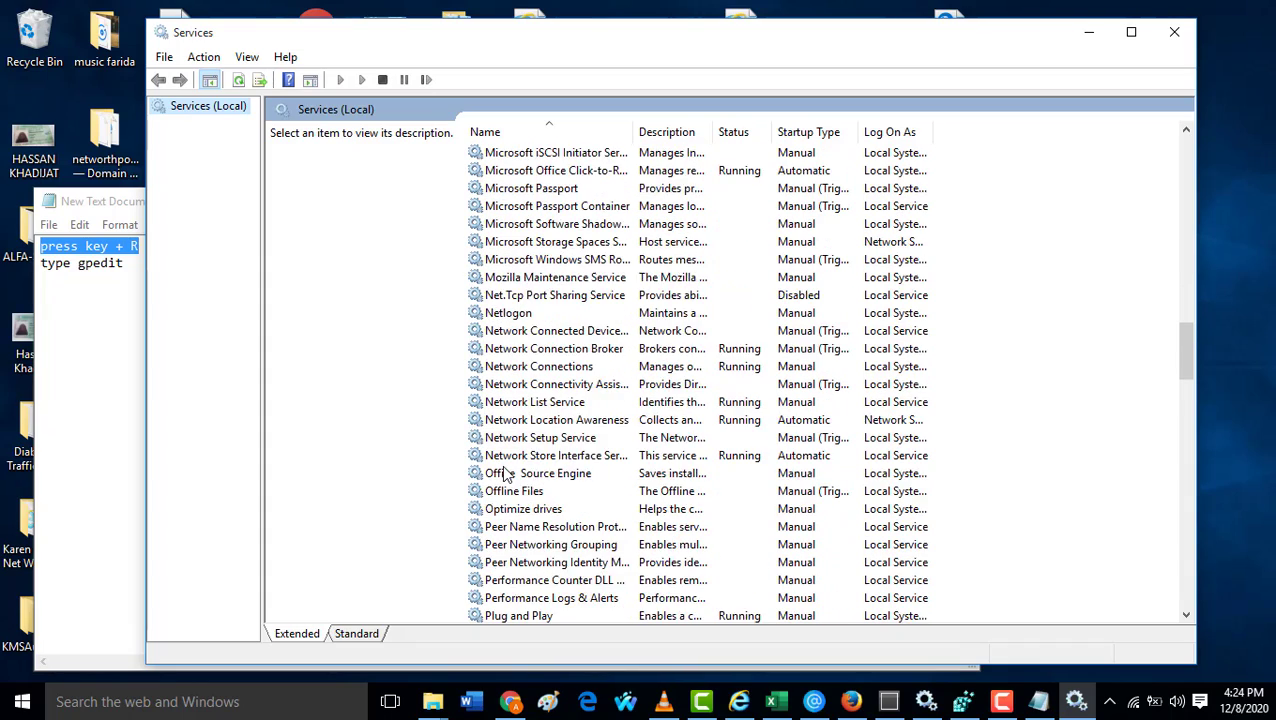
scroll(512, 478, "down", 20)
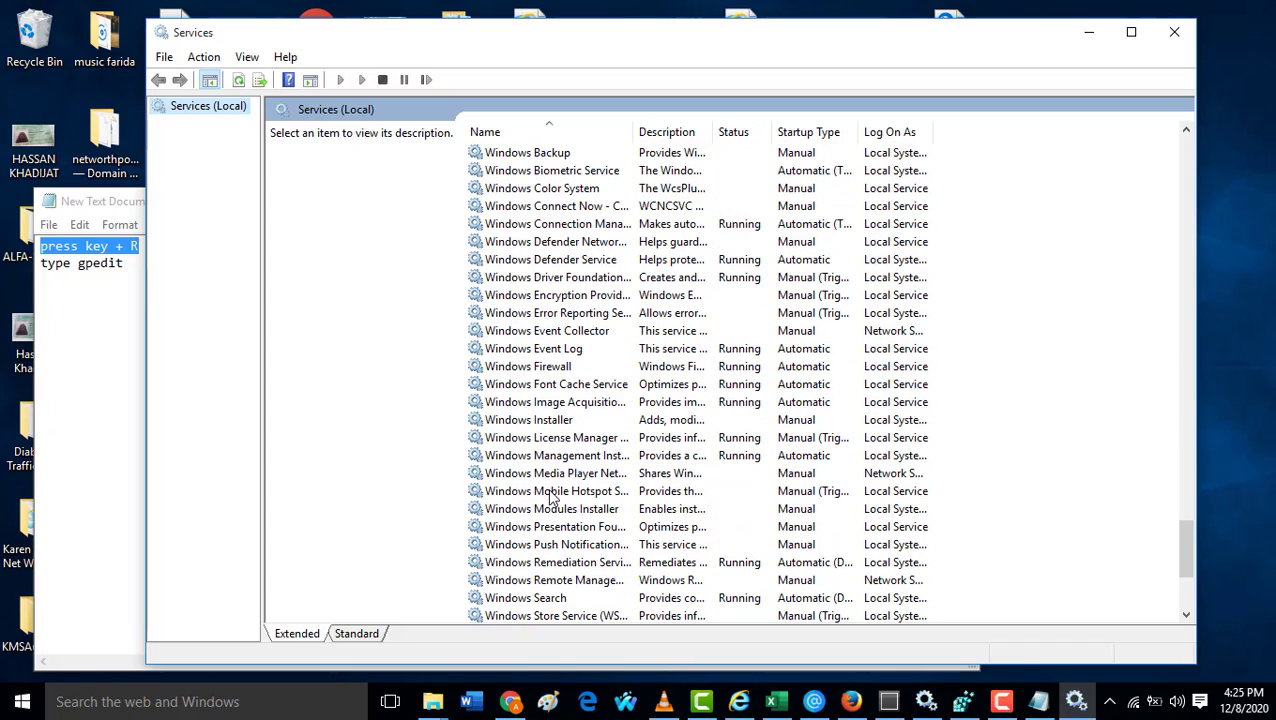
scroll(617, 568, "down", 4)
scroll(615, 567, "down", 1)
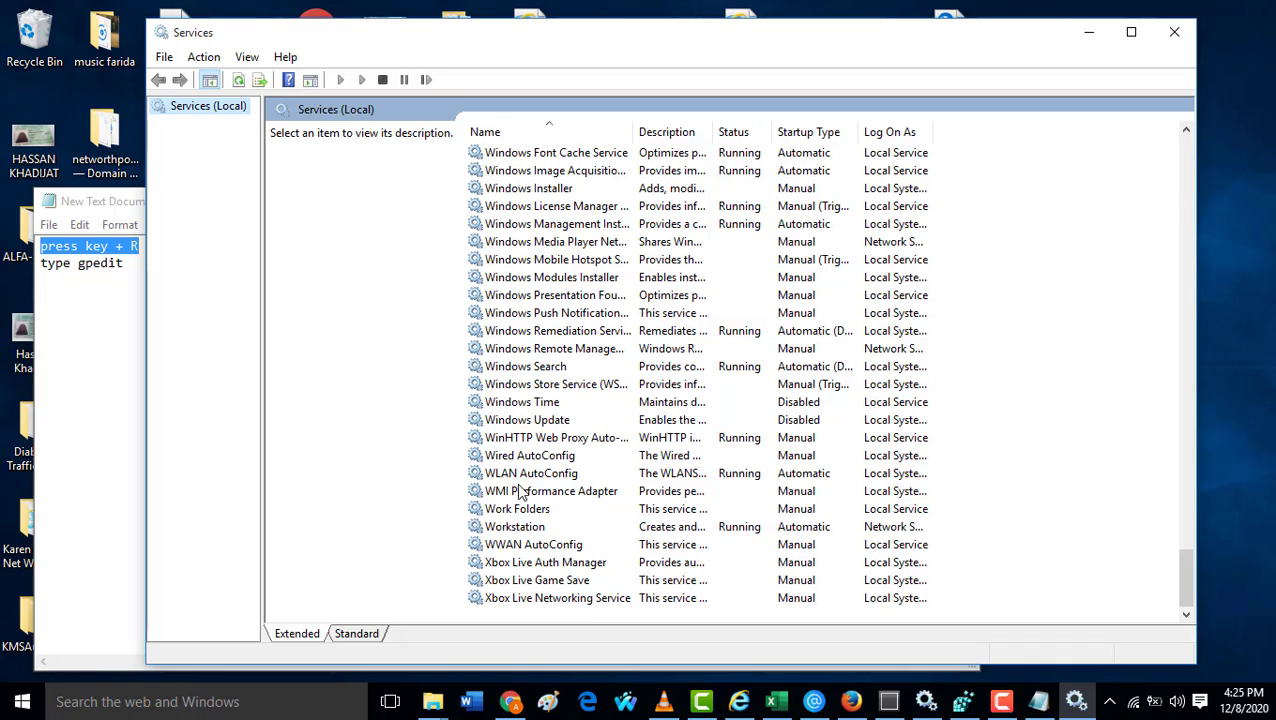
left_click(525, 420)
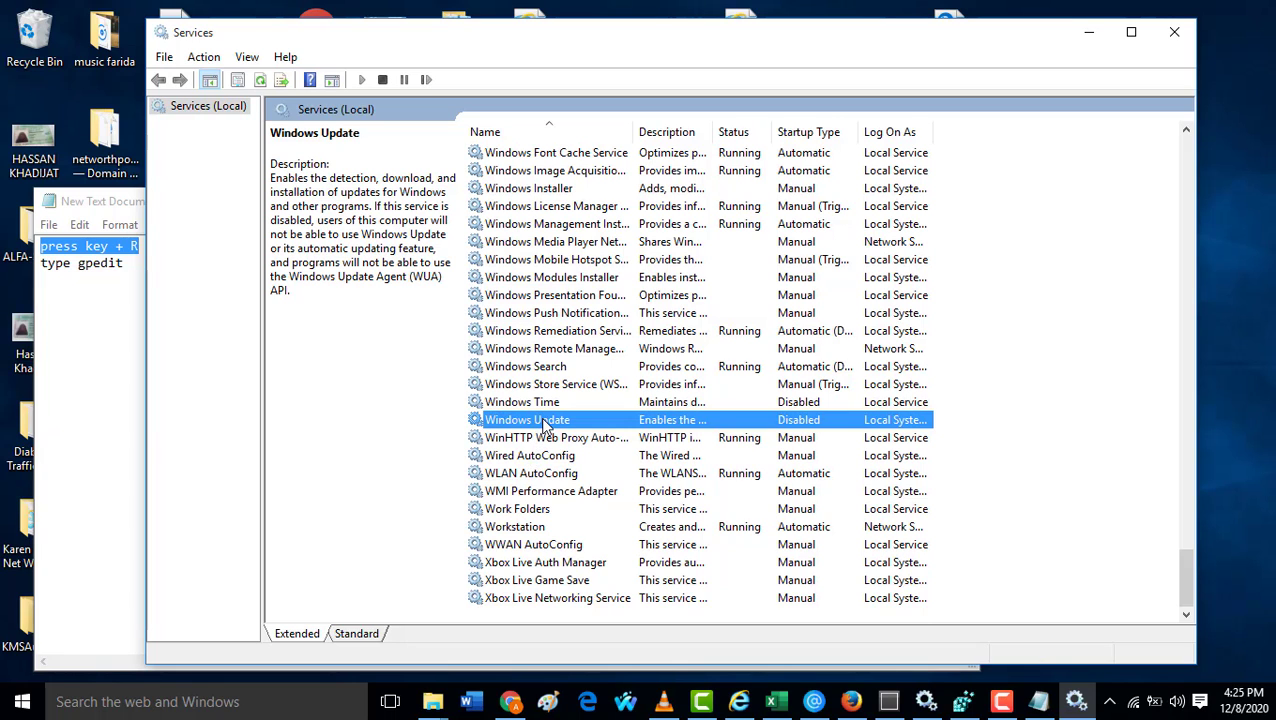
double_click(543, 422)
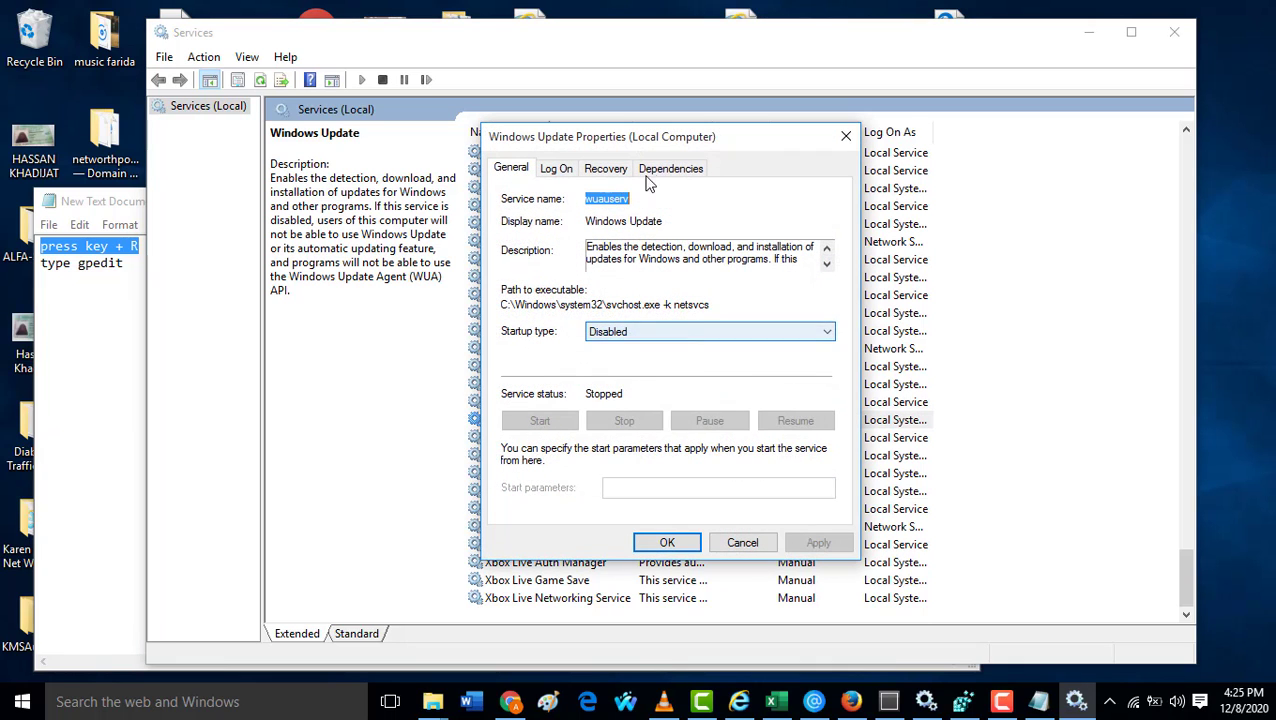
- Set the Windows Update service's startup type to Disabled, apply it, and close the properties and the Services console
left_click(625, 340)
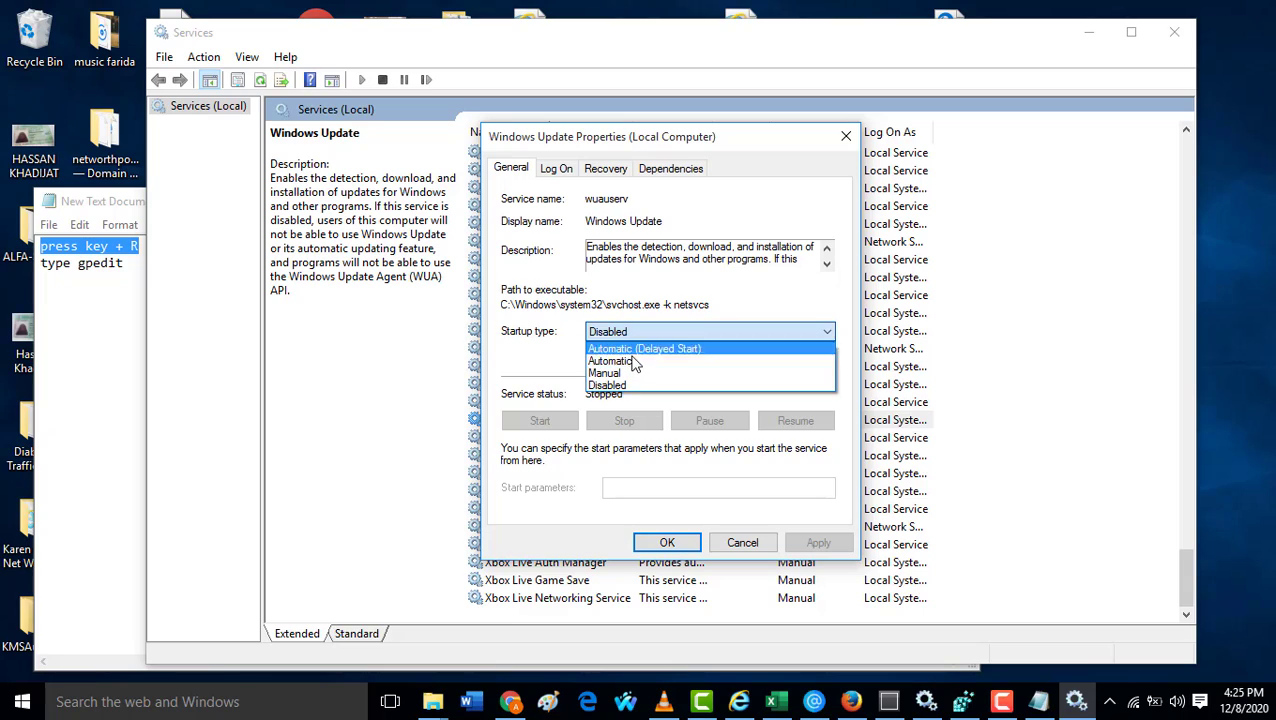
left_click(630, 376)
left_click(629, 336)
left_click(638, 386)
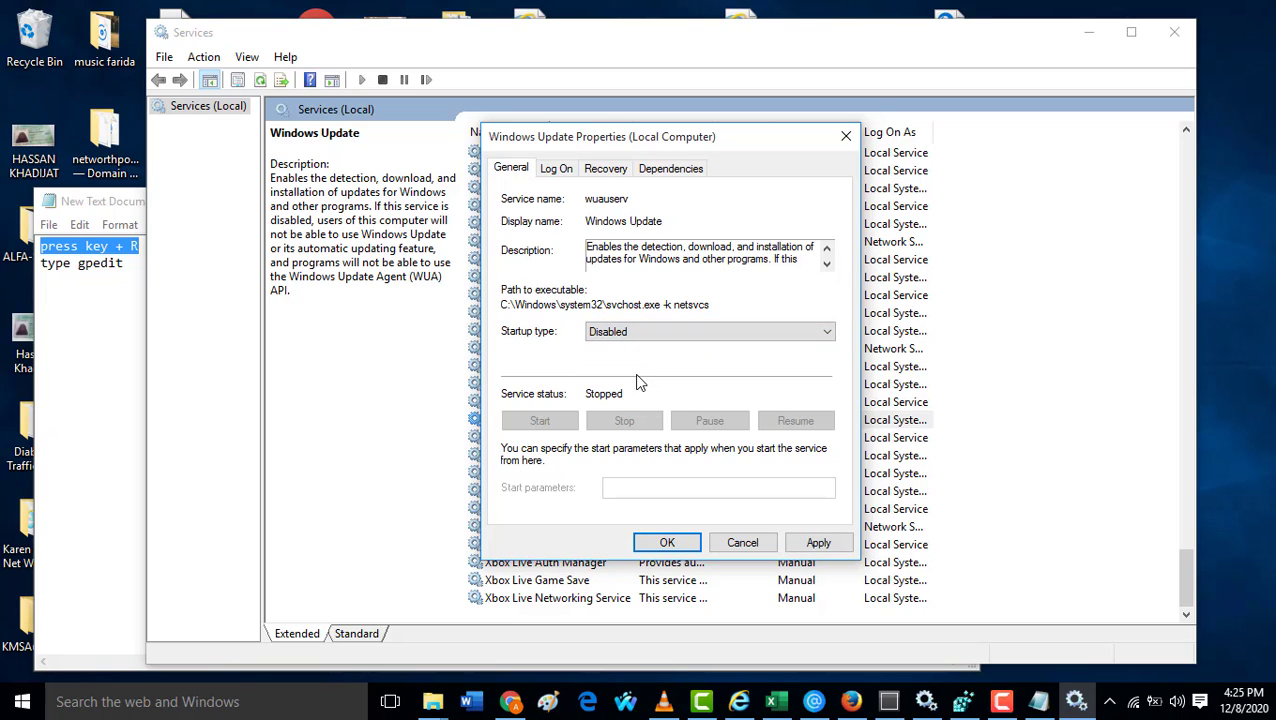
left_click(816, 543)
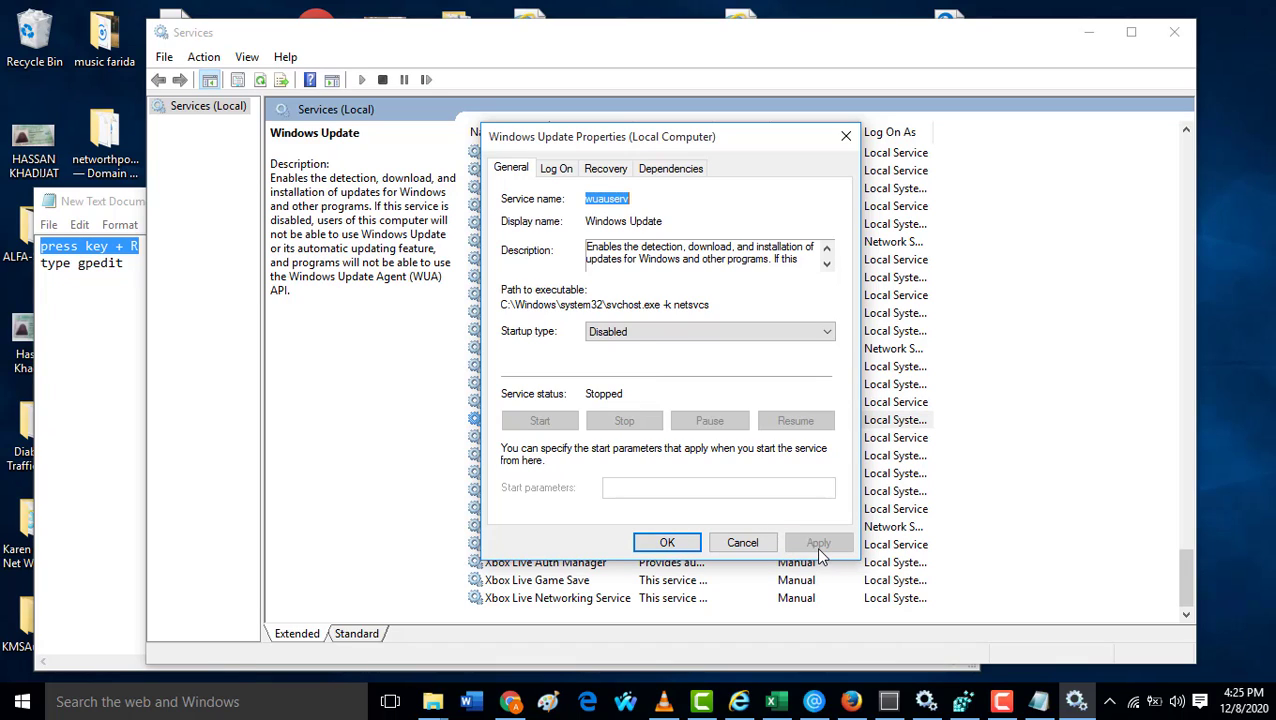
left_click(672, 543)
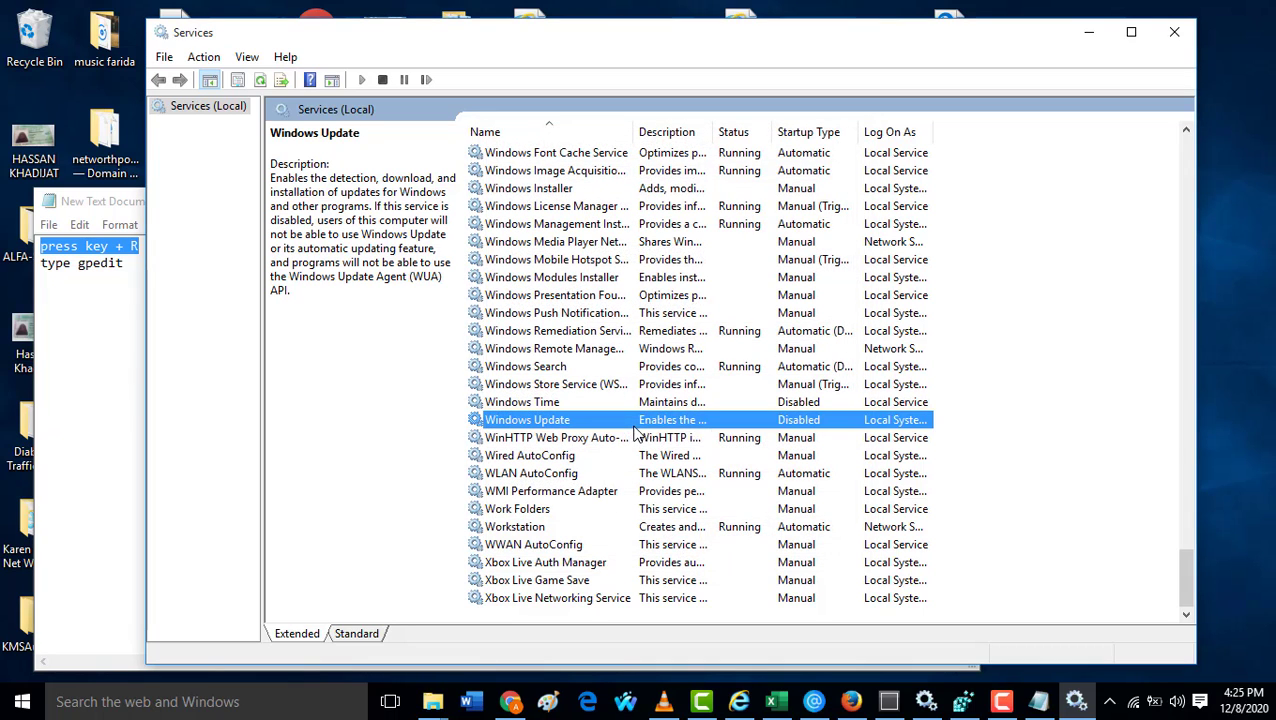
left_click(1175, 33)
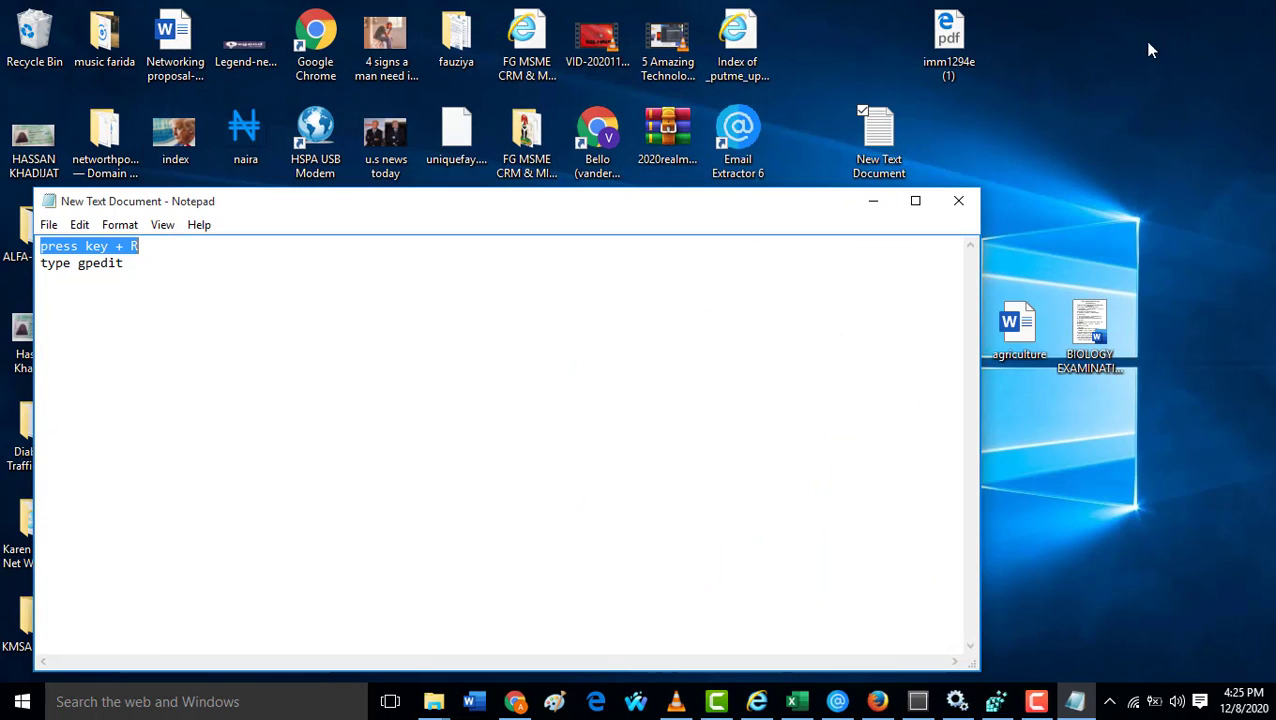
left_click(824, 248)
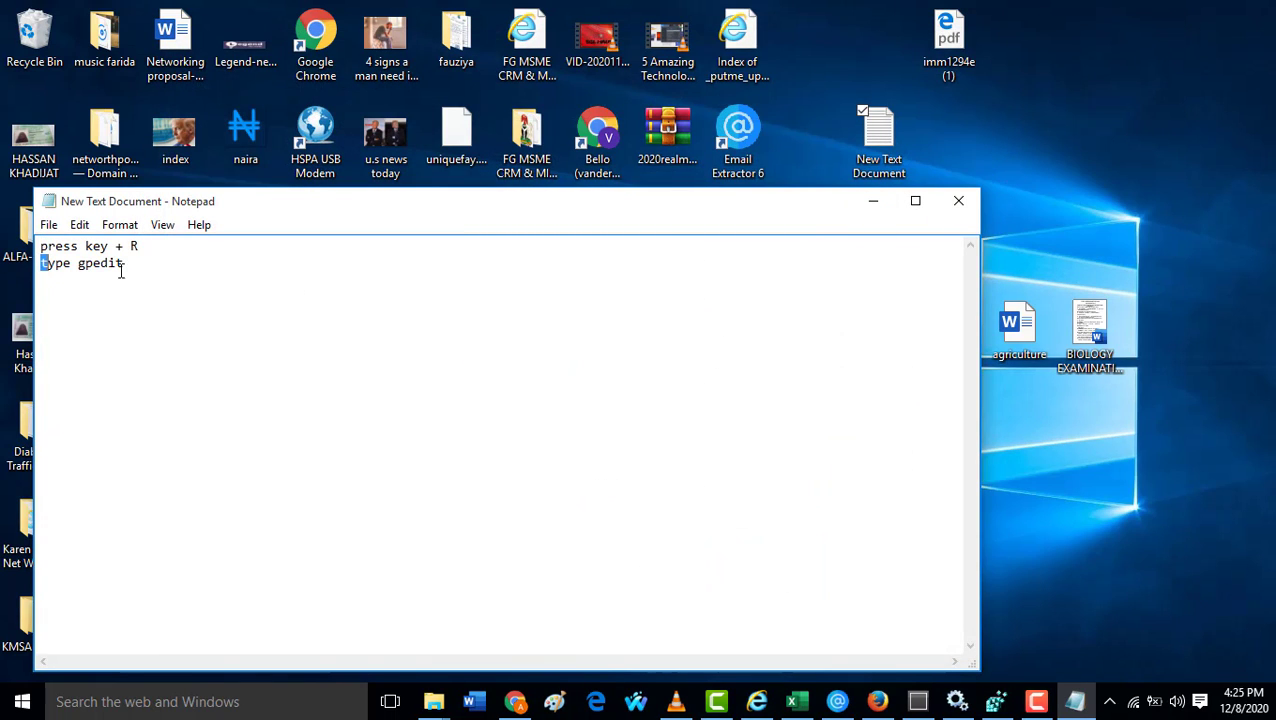
left_click_drag(123, 265, 42, 240)
left_click(365, 342)
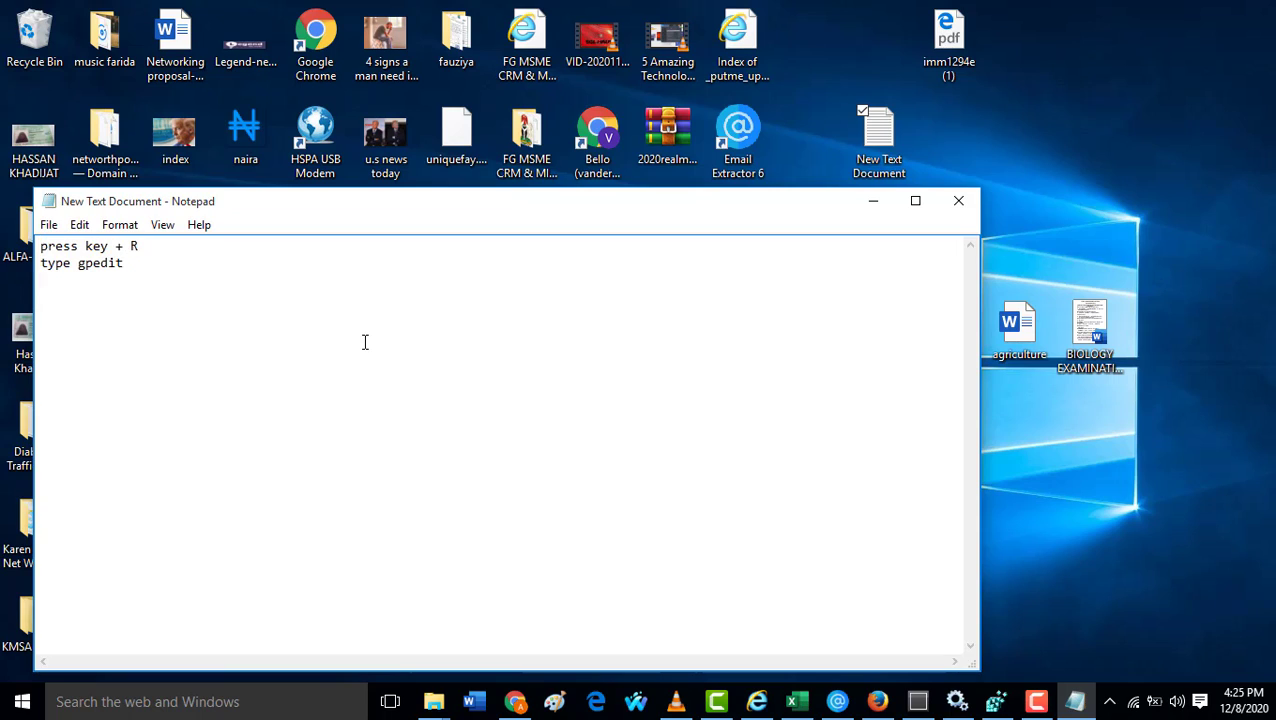